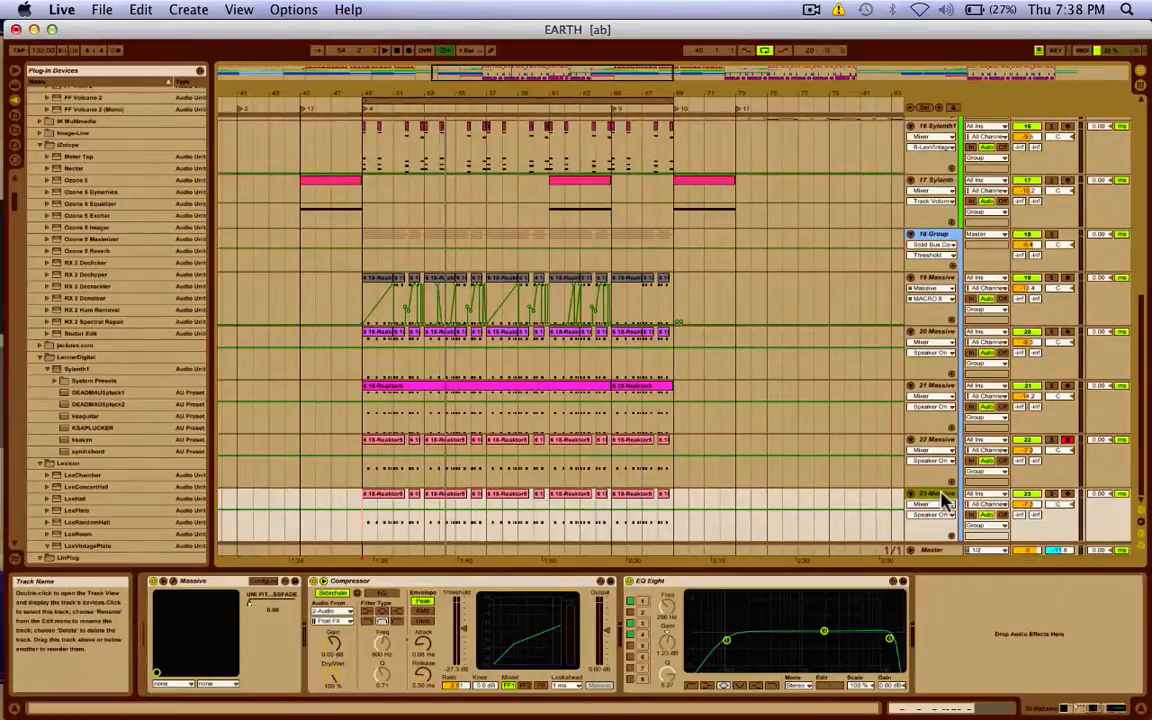
Select track 23 and loop the four bars starting at 49.1.1.
{"action": "left_click", "coordinate": [932, 490]}
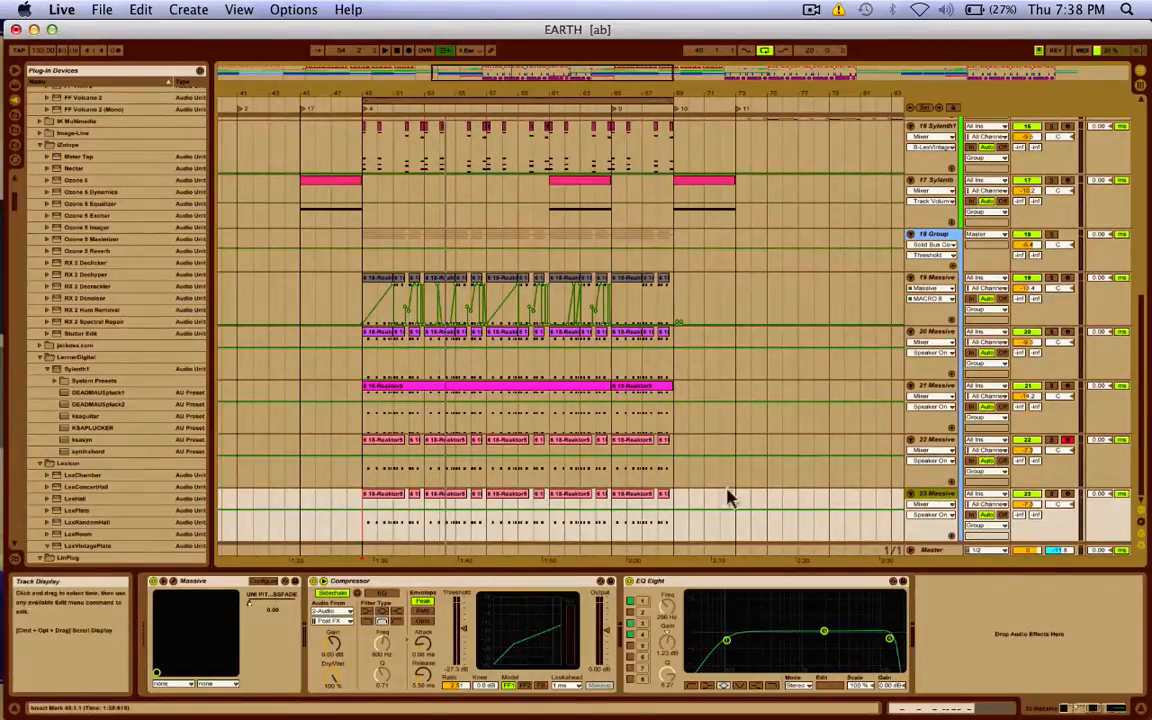
{"action": "left_click", "coordinate": [362, 522]}
{"action": "left_click_drag", "start_coordinate": [362, 522], "coordinate": [430, 518]}
{"action": "key", "text": "super+l"}
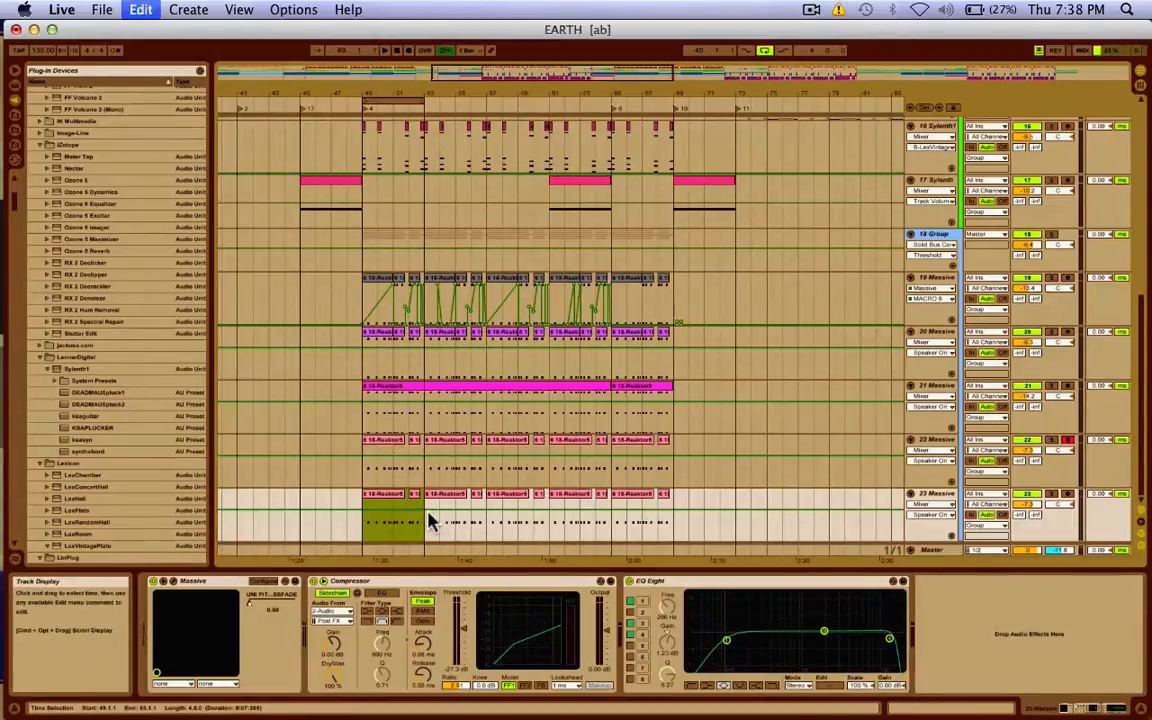
Look over the track's Compressor and EQ Eight, then open the Massive plug-in window.
{"action": "left_click", "coordinate": [458, 588]}
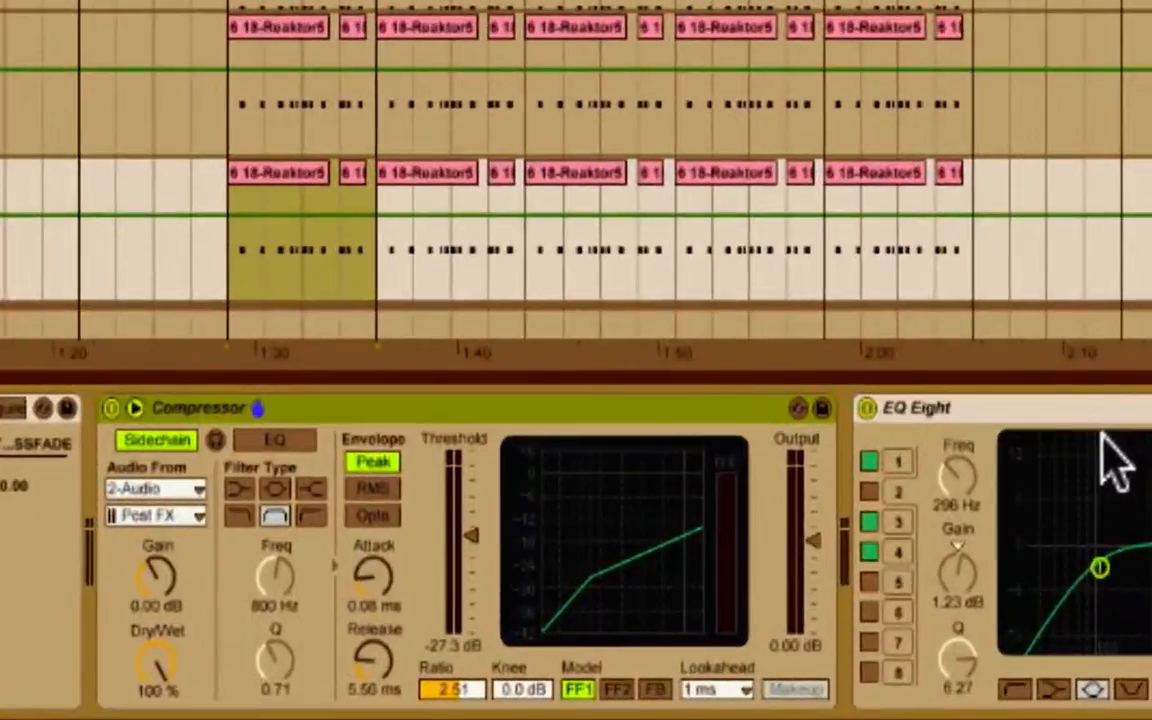
{"action": "left_click", "coordinate": [728, 584]}
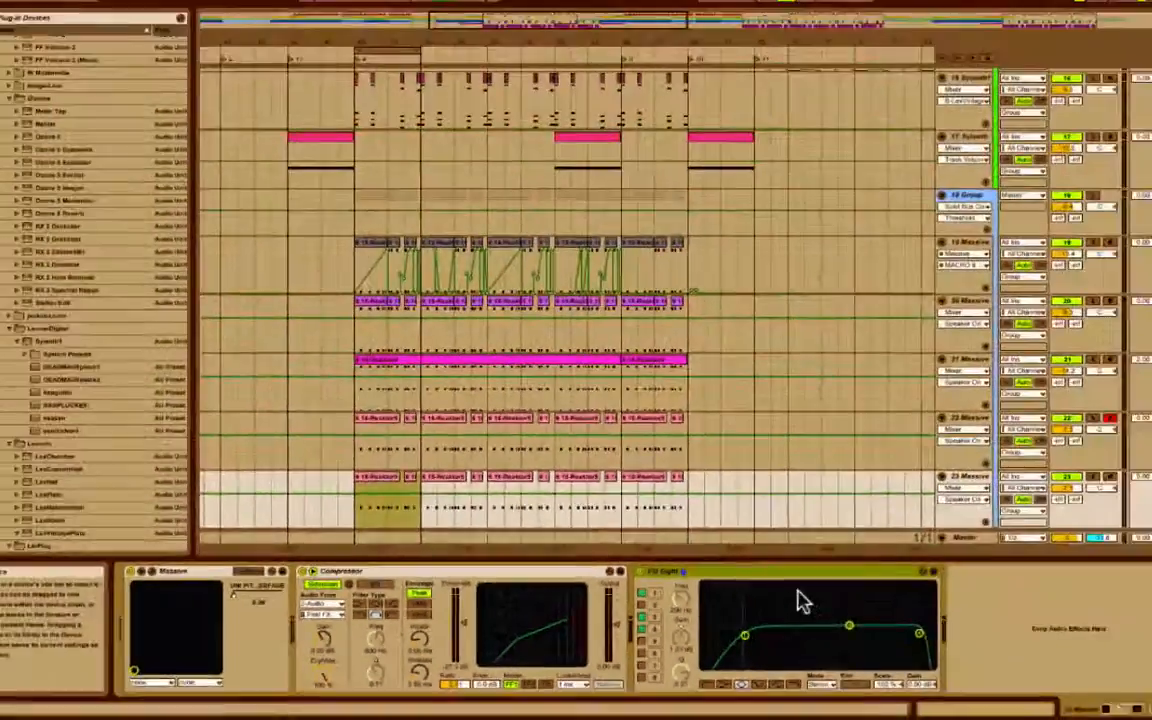
{"action": "left_click", "coordinate": [780, 583]}
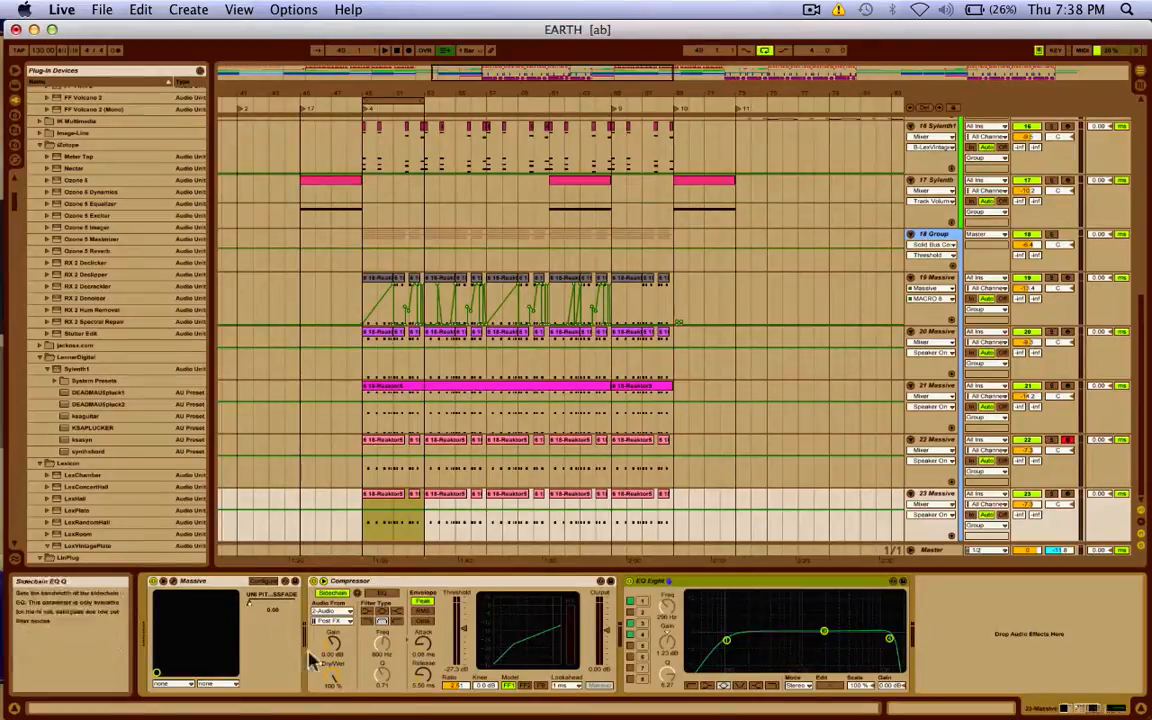
{"action": "left_click", "coordinate": [211, 582]}
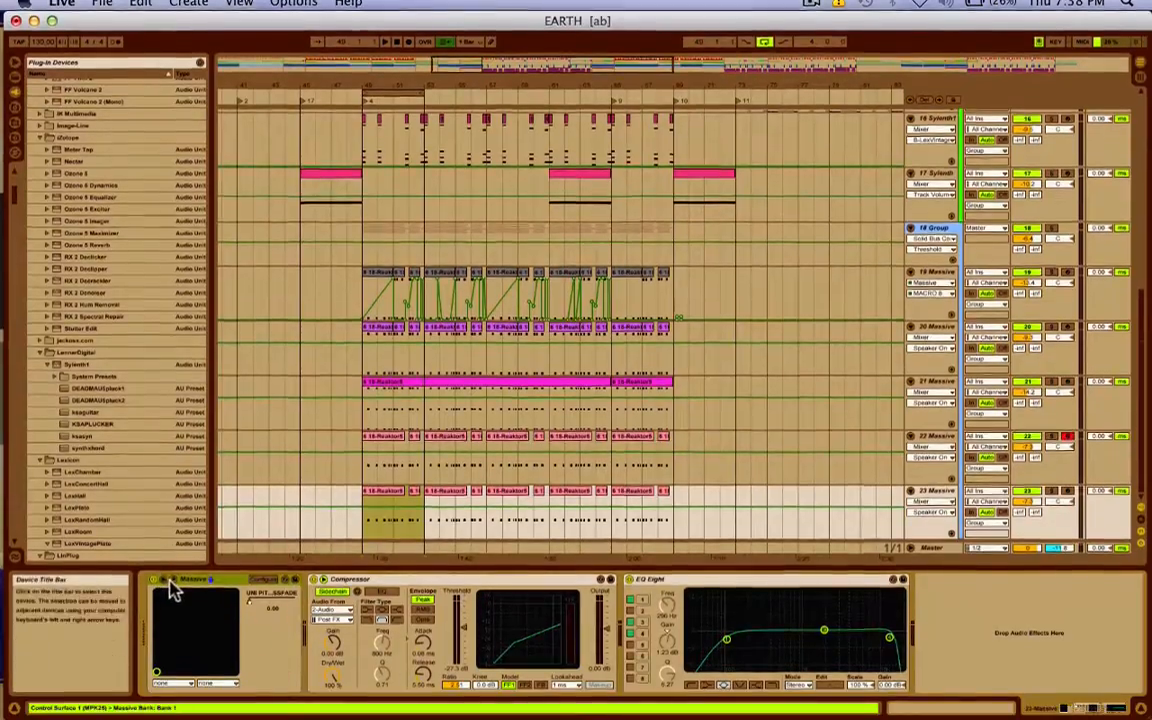
{"action": "left_click", "coordinate": [158, 592]}
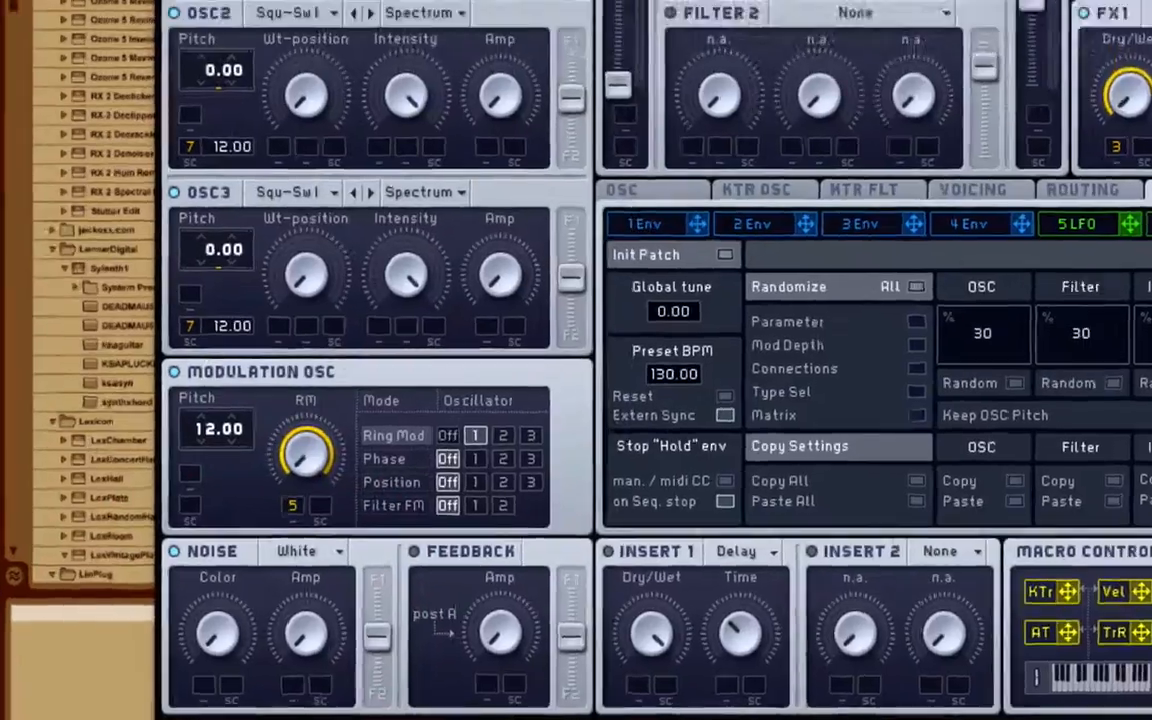
Start a new untitled sound and give oscillator 1 the Sin-Triangle wavetable.
{"action": "left_click", "coordinate": [962, 73]}
{"action": "left_click", "coordinate": [967, 78]}
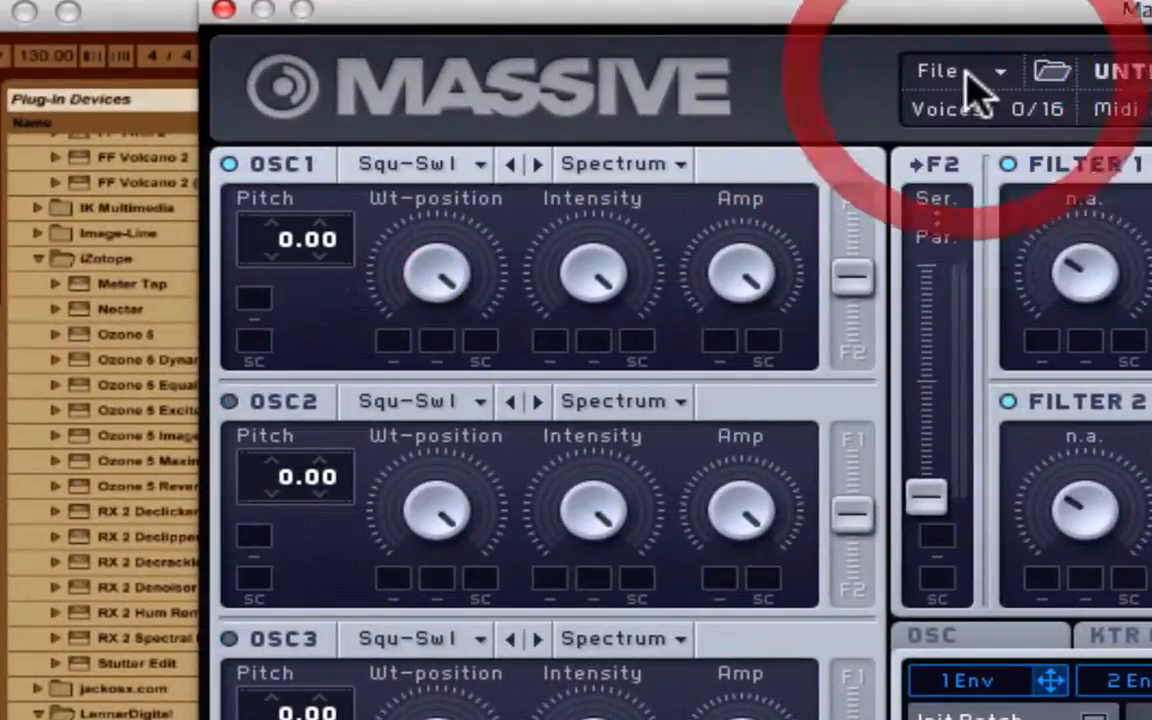
{"action": "left_click", "coordinate": [412, 163]}
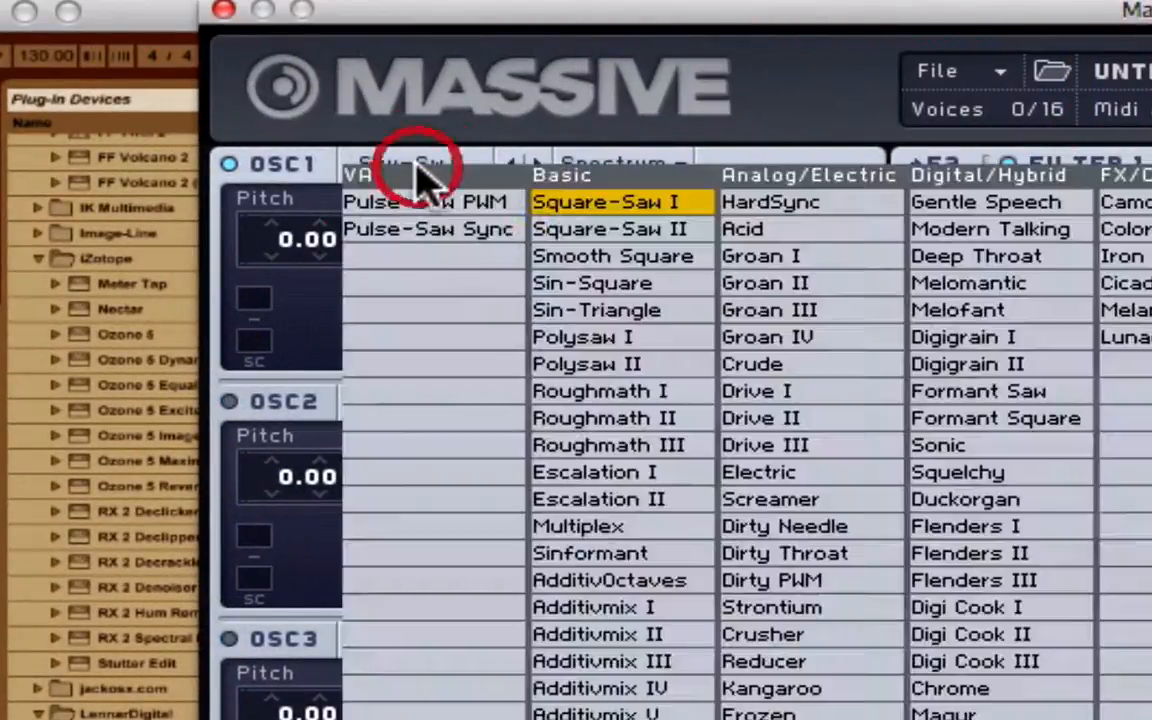
{"action": "left_click", "coordinate": [609, 312]}
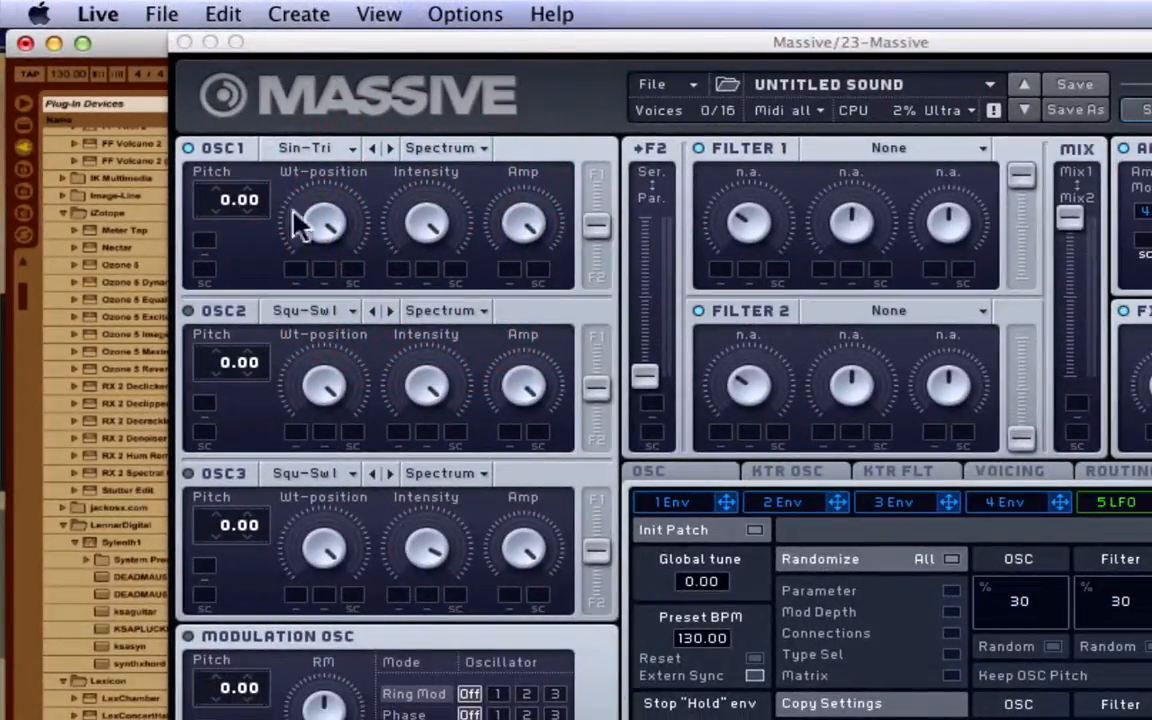
Set oscillator 1's pitch to 12.00, one octave up.
{"action": "left_click", "coordinate": [225, 201]}
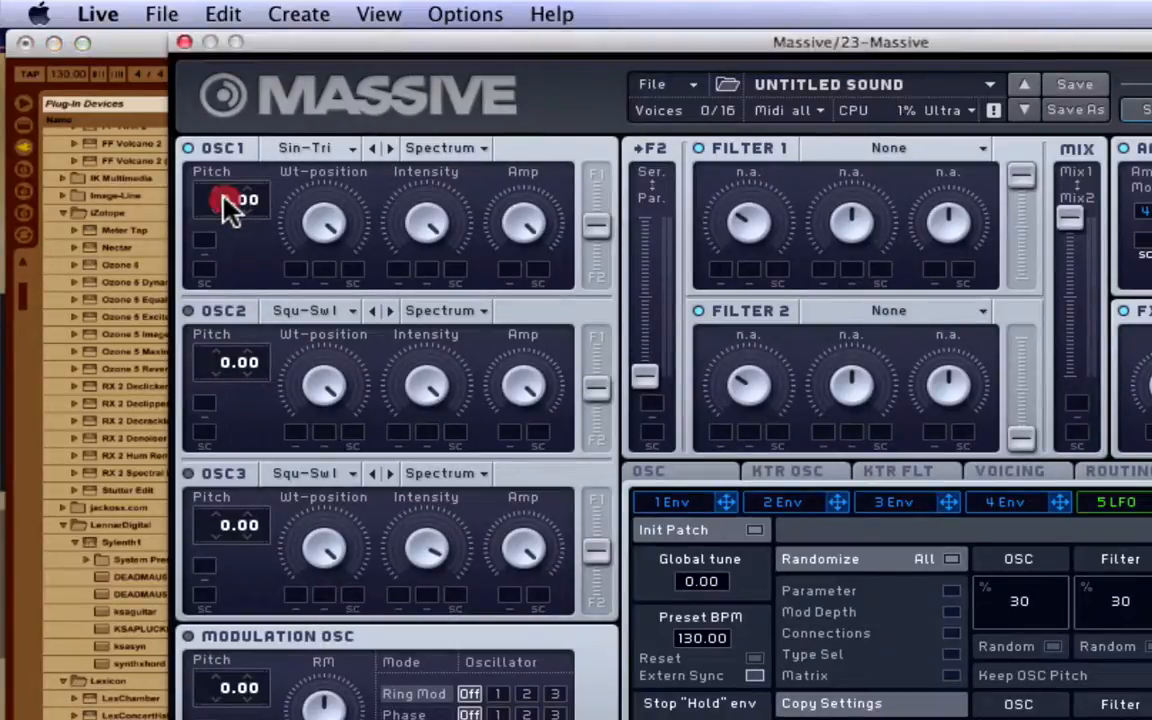
{"action": "mouse_move", "coordinate": [228, 200]}
{"action": "left_mouse_down"}
{"action": "mouse_move", "coordinate": [237, 156]}
{"action": "mouse_move", "coordinate": [253, 197]}
{"action": "left_mouse_up"}
{"action": "left_click", "coordinate": [251, 190]}
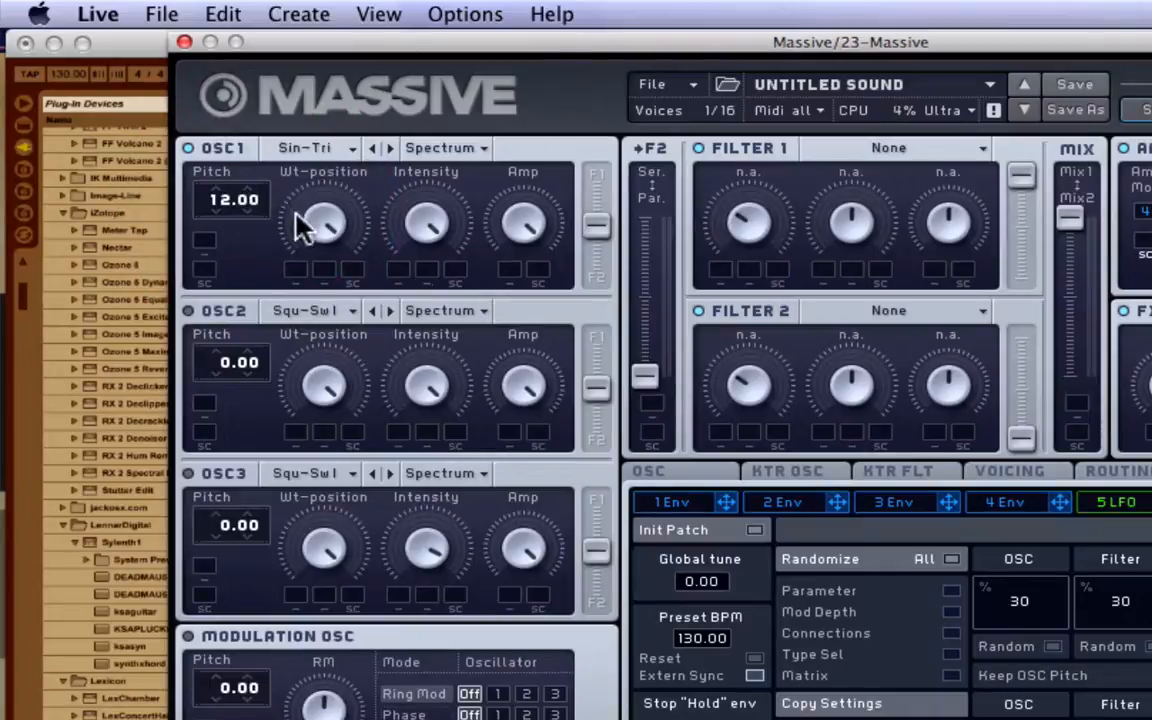
Lower oscillator 1's amplitude slightly and toggle the noise generator's power.
{"action": "left_click_drag", "start_coordinate": [319, 221], "coordinate": [342, 132]}
{"action": "left_click_drag", "start_coordinate": [431, 228], "coordinate": [435, 168]}
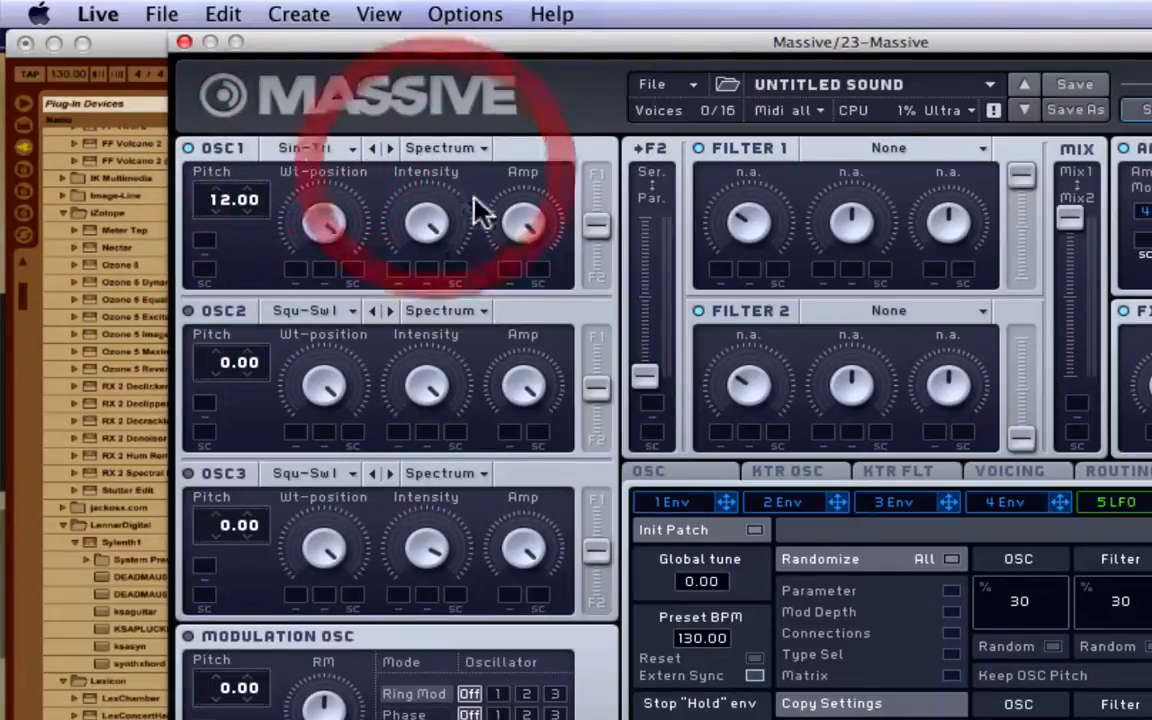
{"action": "left_click", "coordinate": [522, 232]}
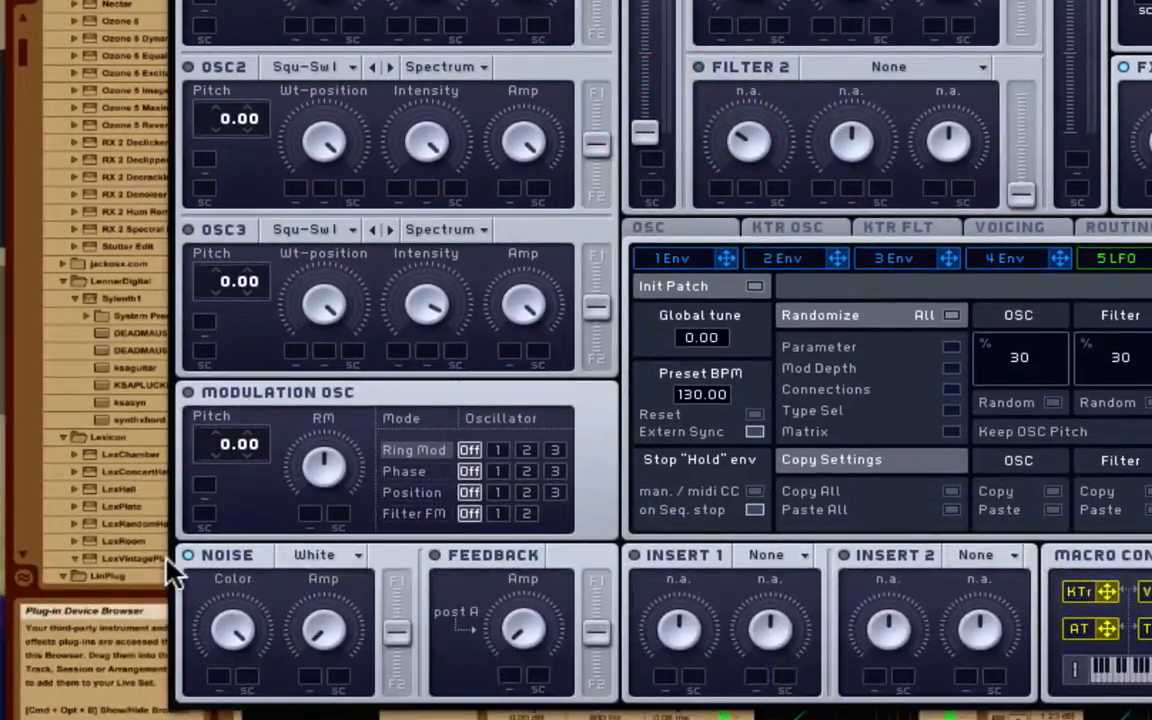
{"action": "left_click", "coordinate": [184, 555]}
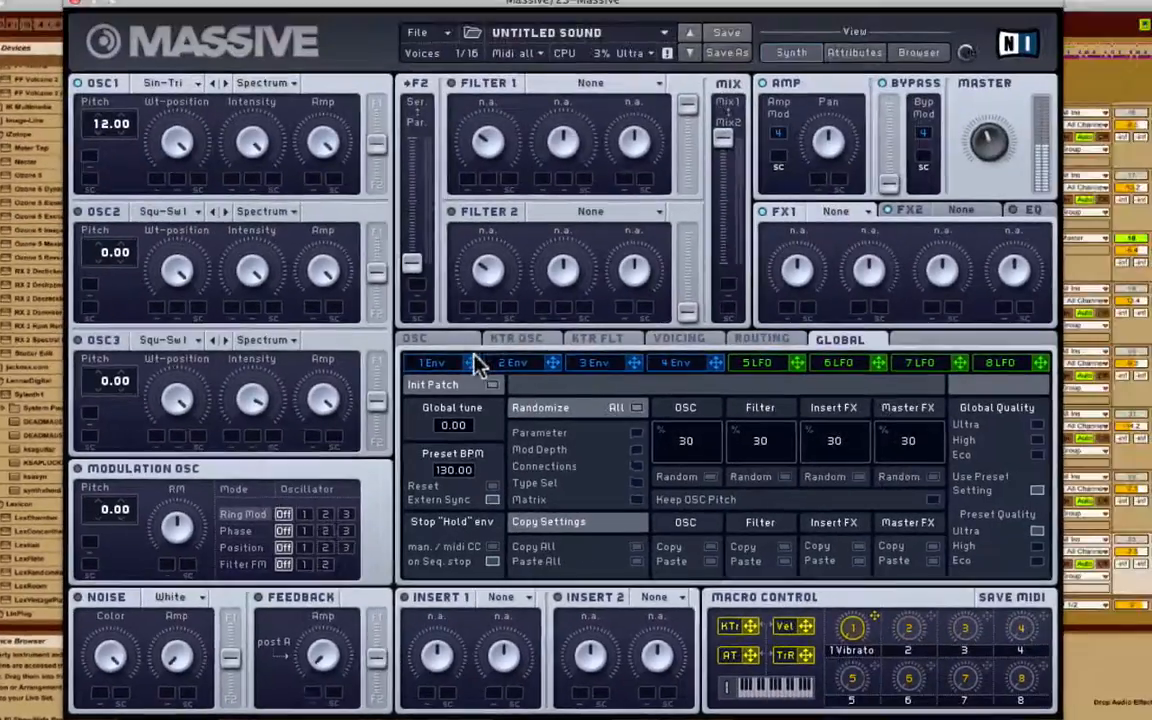
Route envelope 1 to oscillator 1's pitch with a modulation amount of 1.00.
{"action": "left_click", "coordinate": [726, 258]}
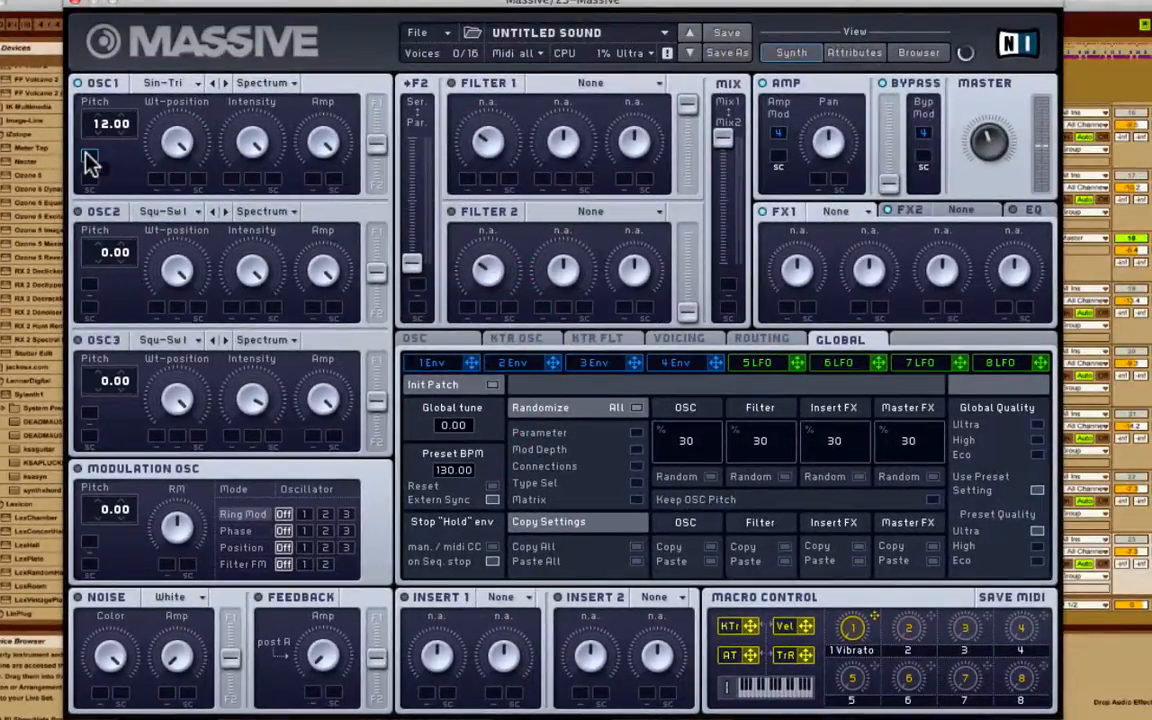
{"action": "left_click_drag", "start_coordinate": [88, 162], "coordinate": [86, 157]}
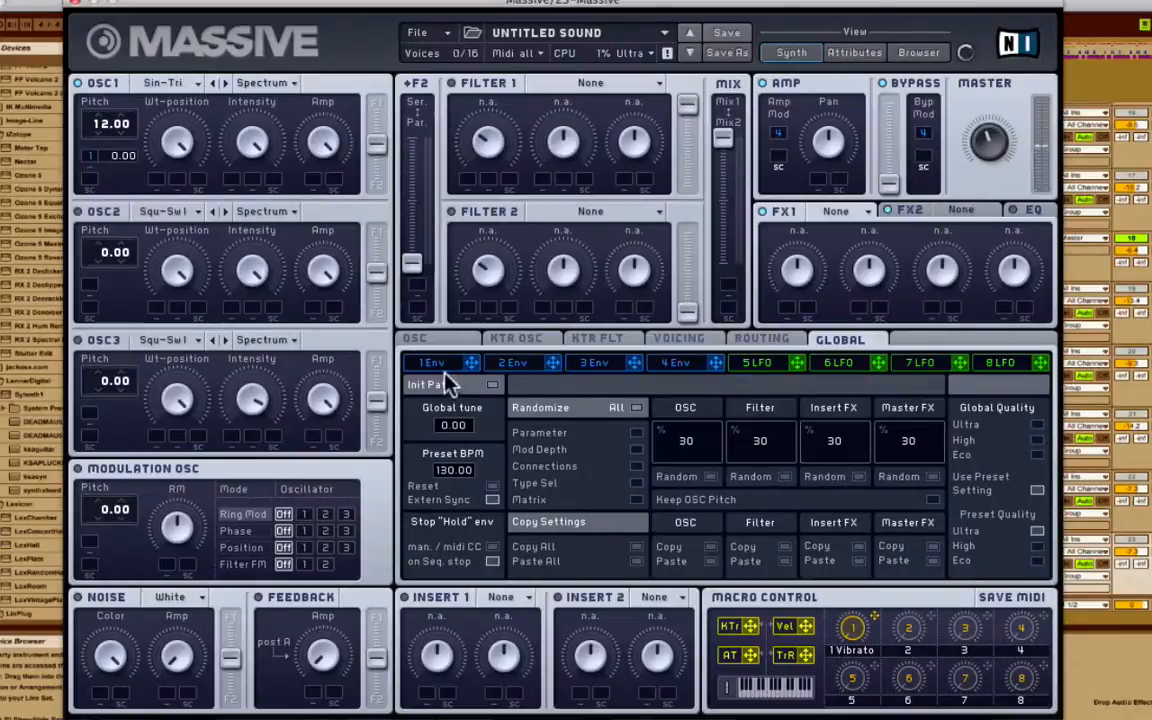
{"action": "left_click_drag", "start_coordinate": [470, 363], "coordinate": [113, 154]}
Remove envelope 1's sustain so it decays to zero, and lengthen its attack.
{"action": "left_click", "coordinate": [440, 362]}
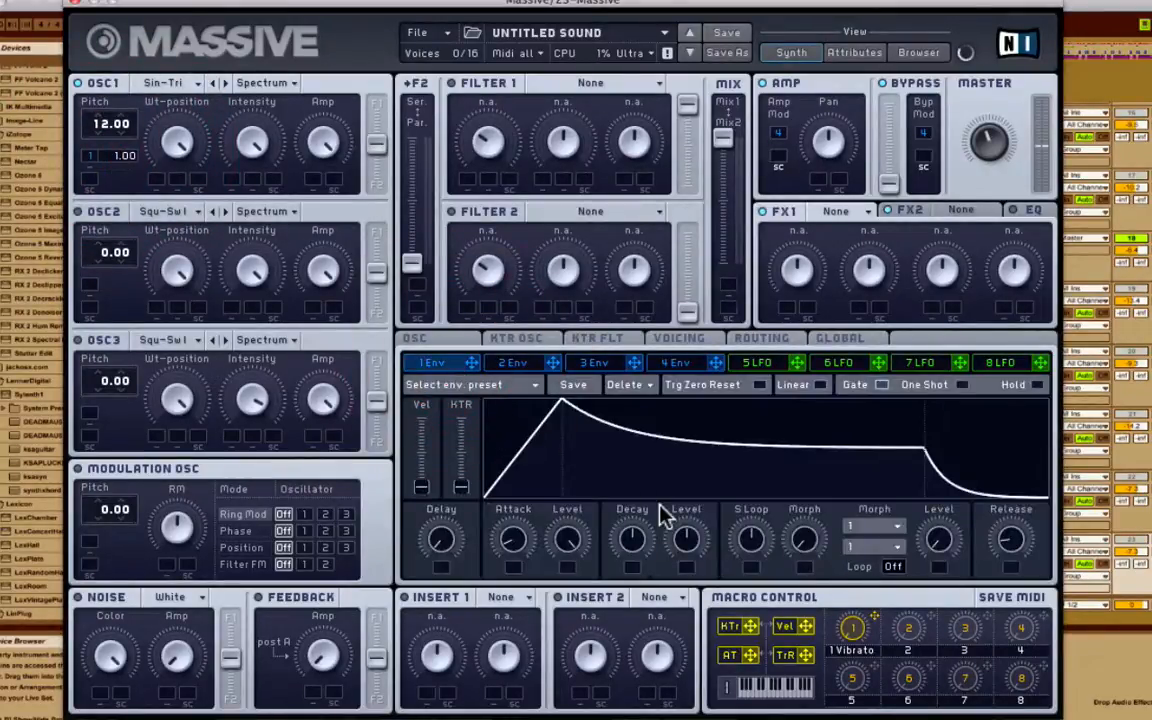
{"action": "left_click_drag", "start_coordinate": [686, 540], "coordinate": [686, 590]}
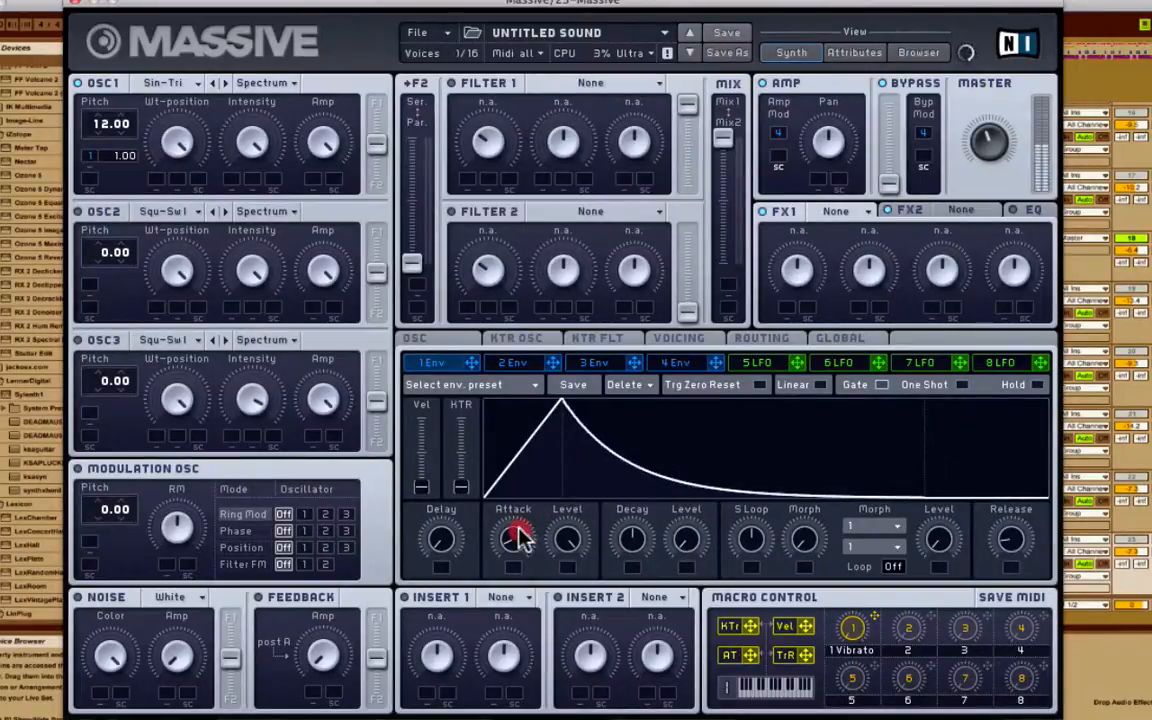
{"action": "left_click_drag", "start_coordinate": [519, 536], "coordinate": [518, 533]}
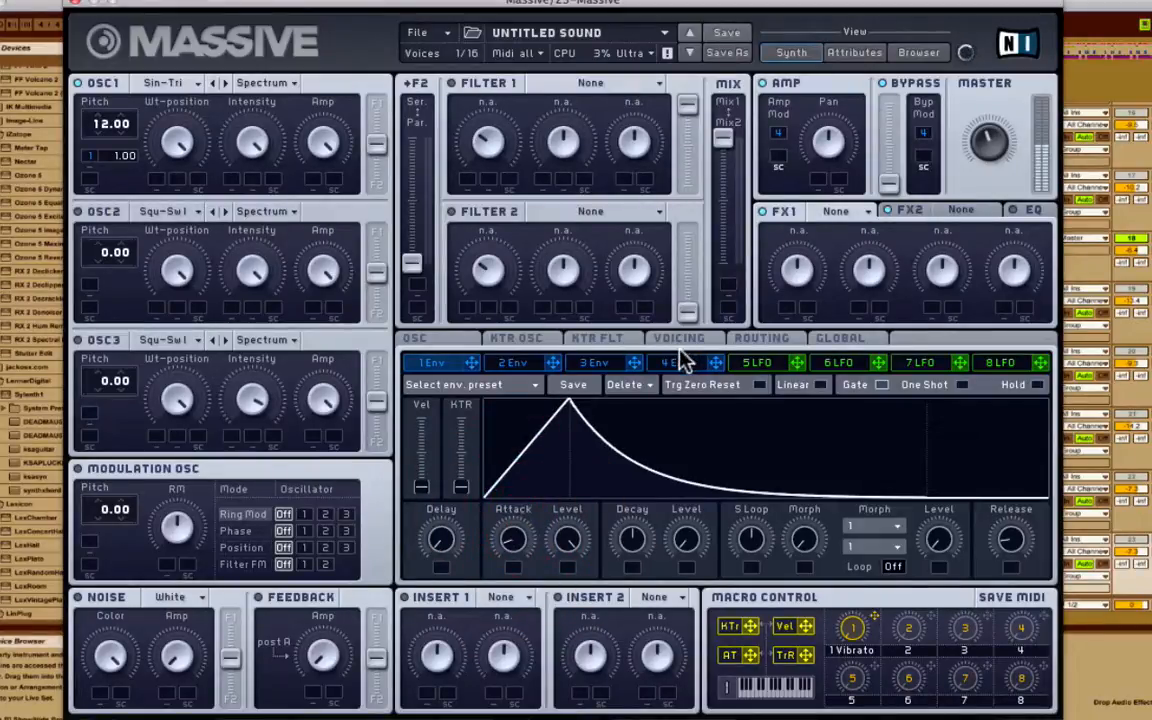
Assign envelope 4 to bypass modulation, remove its sustain and lengthen its attack.
{"action": "left_click", "coordinate": [680, 366]}
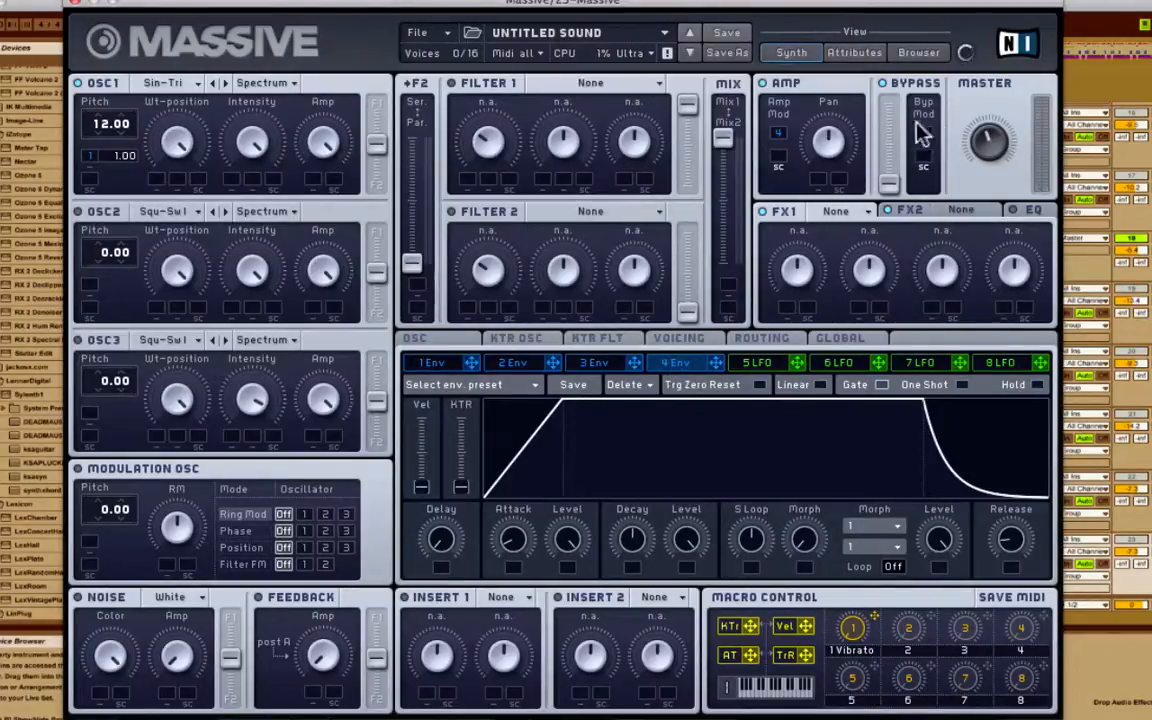
{"action": "left_click_drag", "start_coordinate": [922, 133], "coordinate": [922, 136]}
{"action": "left_click_drag", "start_coordinate": [686, 540], "coordinate": [686, 600]}
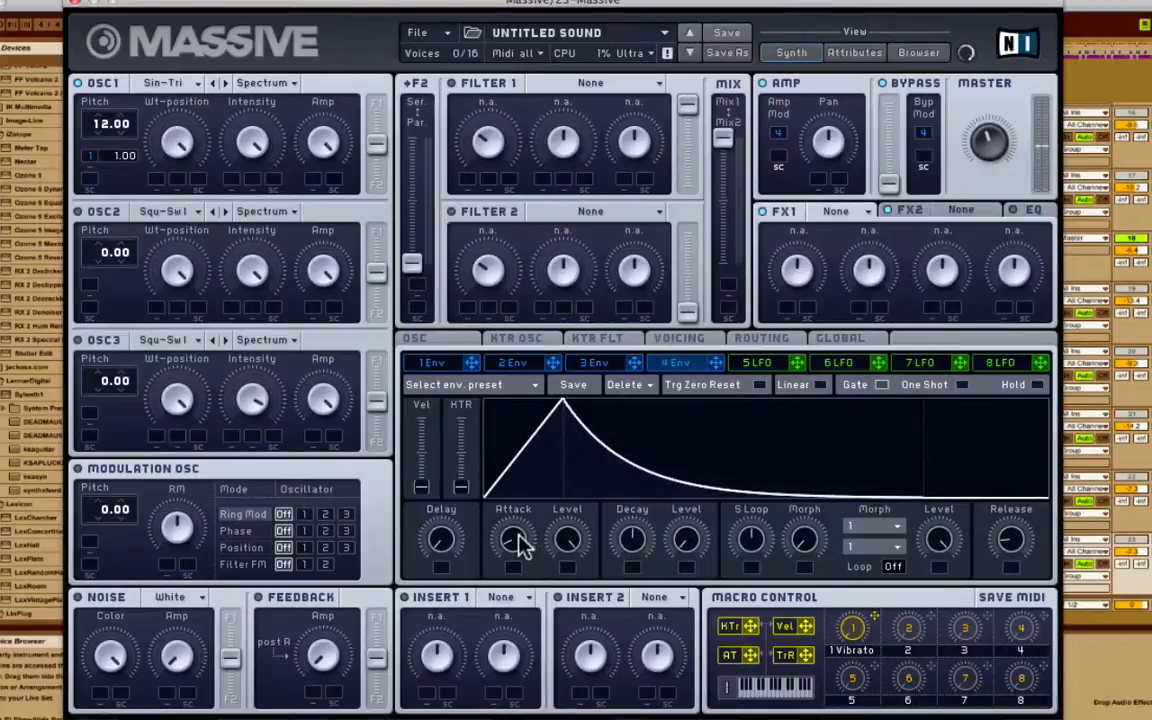
{"action": "left_click_drag", "start_coordinate": [516, 541], "coordinate": [521, 533]}
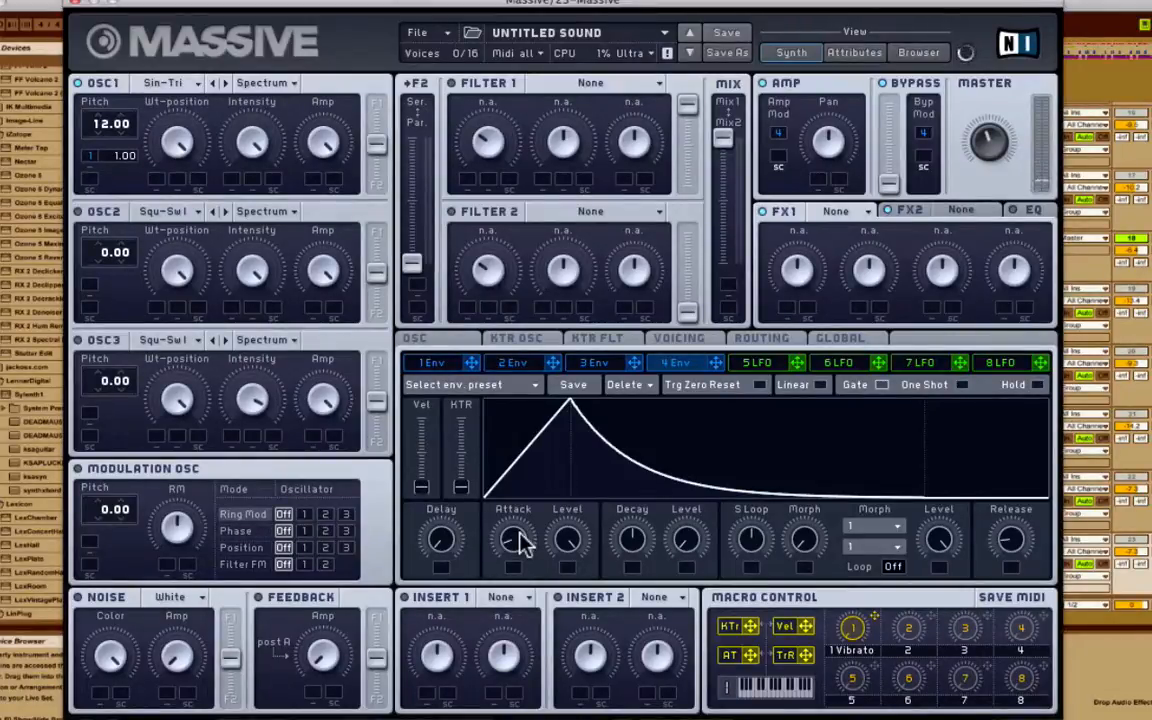
Remove the modulation from the vibrato Rate and Depth slots.
{"action": "left_click", "coordinate": [447, 344]}
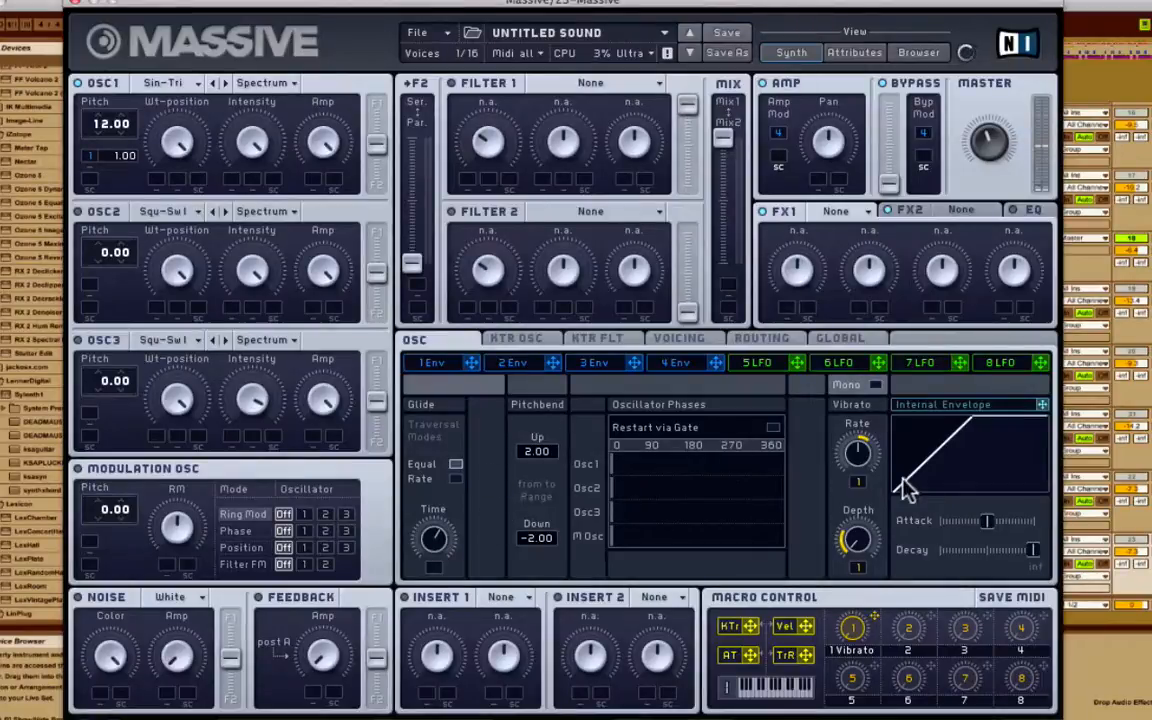
{"action": "right_click", "coordinate": [859, 482]}
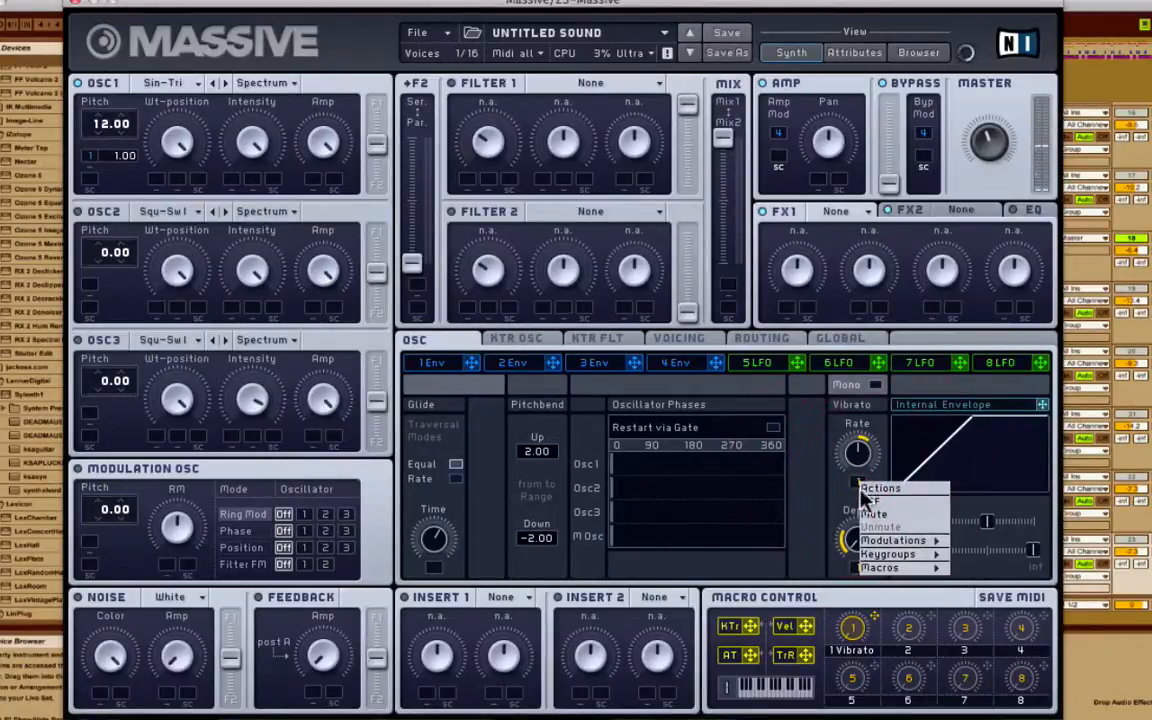
{"action": "left_click", "coordinate": [866, 499]}
{"action": "right_click", "coordinate": [857, 566]}
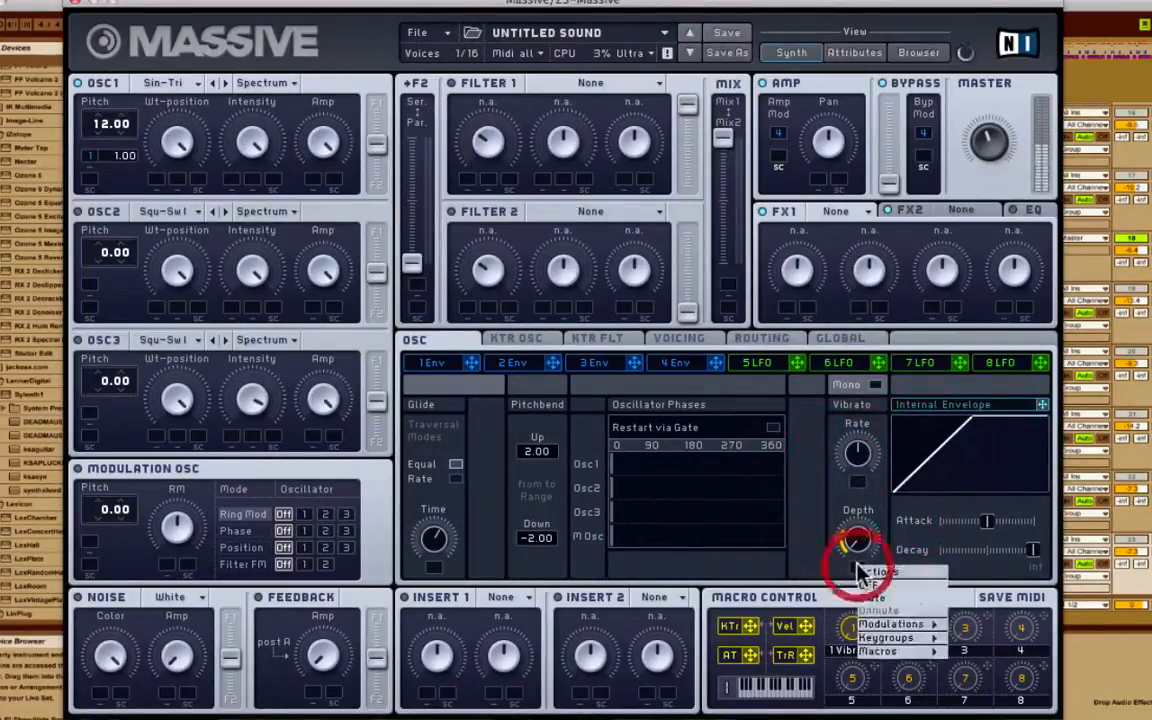
{"action": "left_click", "coordinate": [876, 588]}
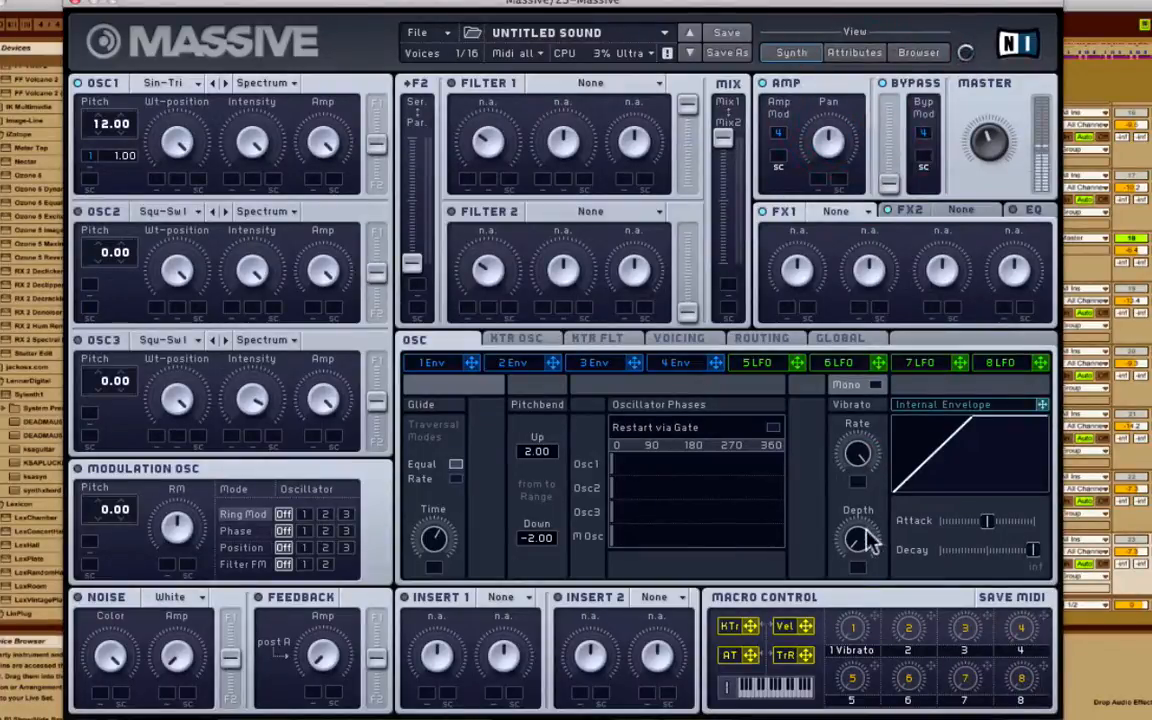
Raise the vibrato depth and shorten its envelope decay into a rise-then-fall triangle.
{"action": "left_click_drag", "start_coordinate": [866, 540], "coordinate": [857, 436]}
{"action": "left_click", "coordinate": [862, 545]}
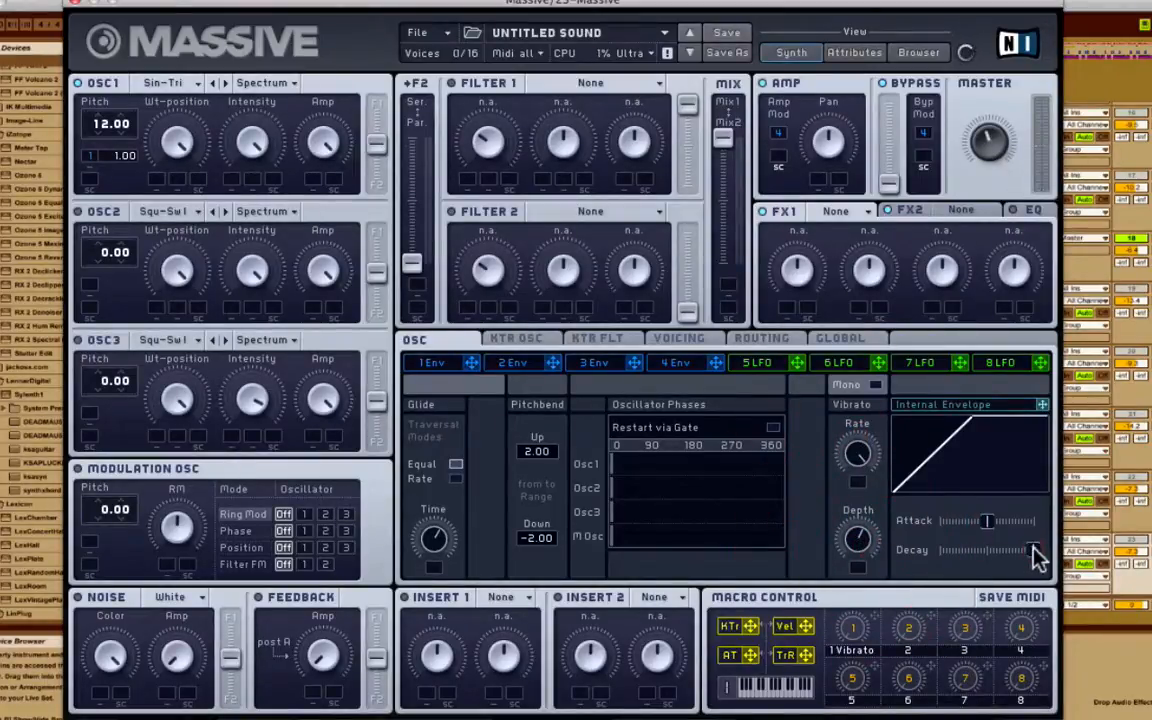
{"action": "left_click_drag", "start_coordinate": [1035, 553], "coordinate": [983, 555]}
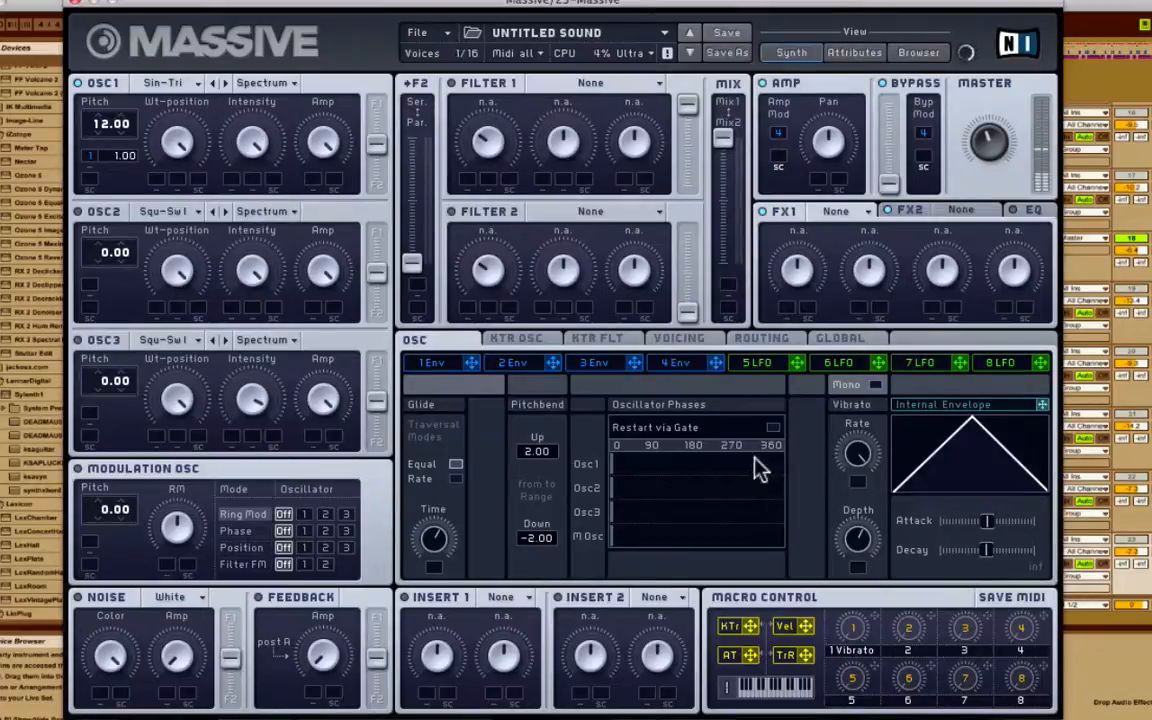
{"action": "left_click", "coordinate": [693, 340]}
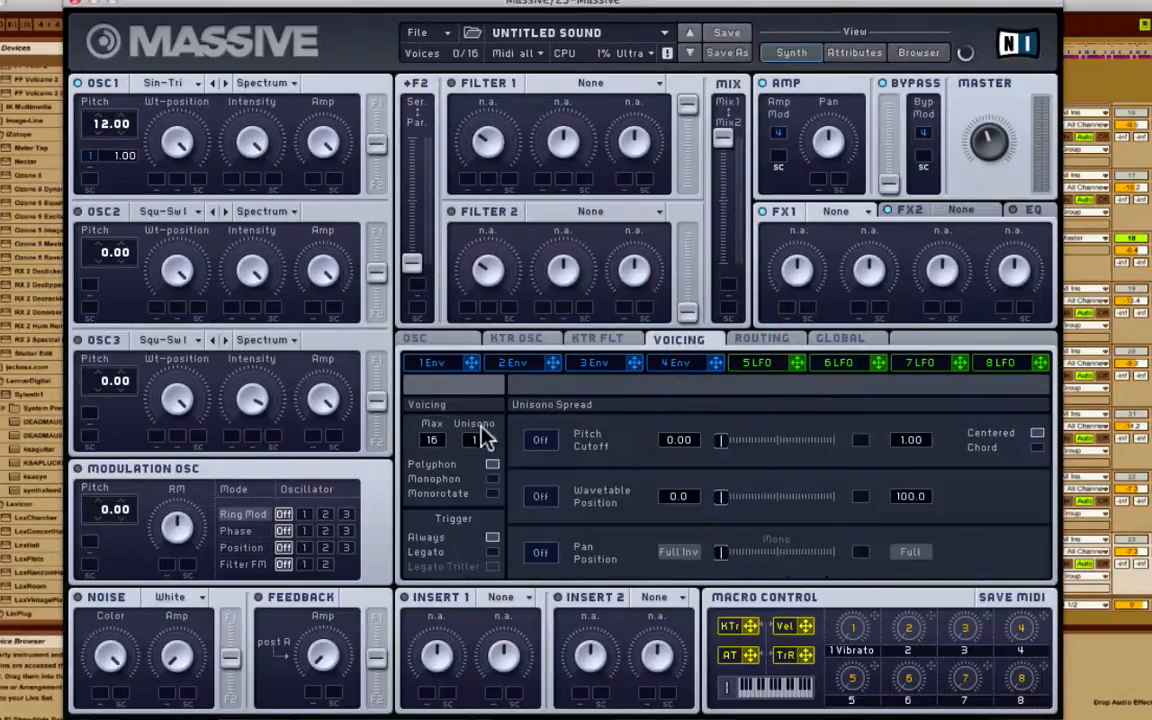
Switch voicing from Polyphon to Monophon, trying 2 unison voices before returning to 1.
{"action": "left_click", "coordinate": [492, 479]}
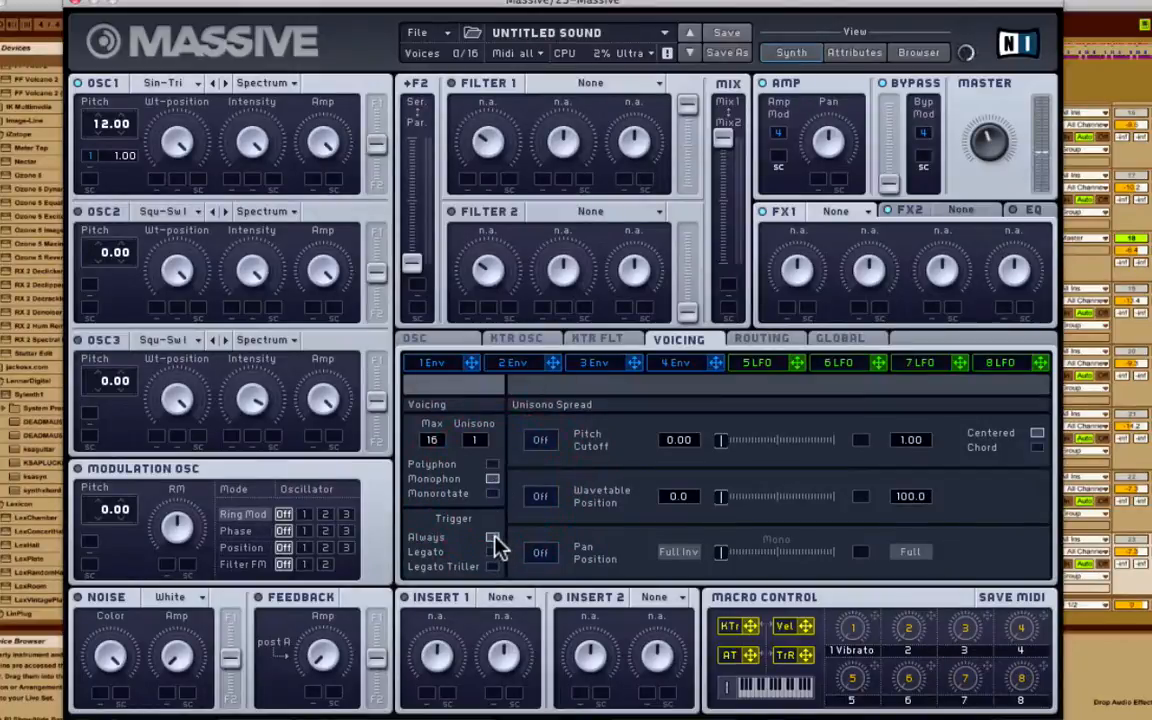
{"action": "left_click", "coordinate": [478, 443]}
{"action": "left_click", "coordinate": [478, 443]}
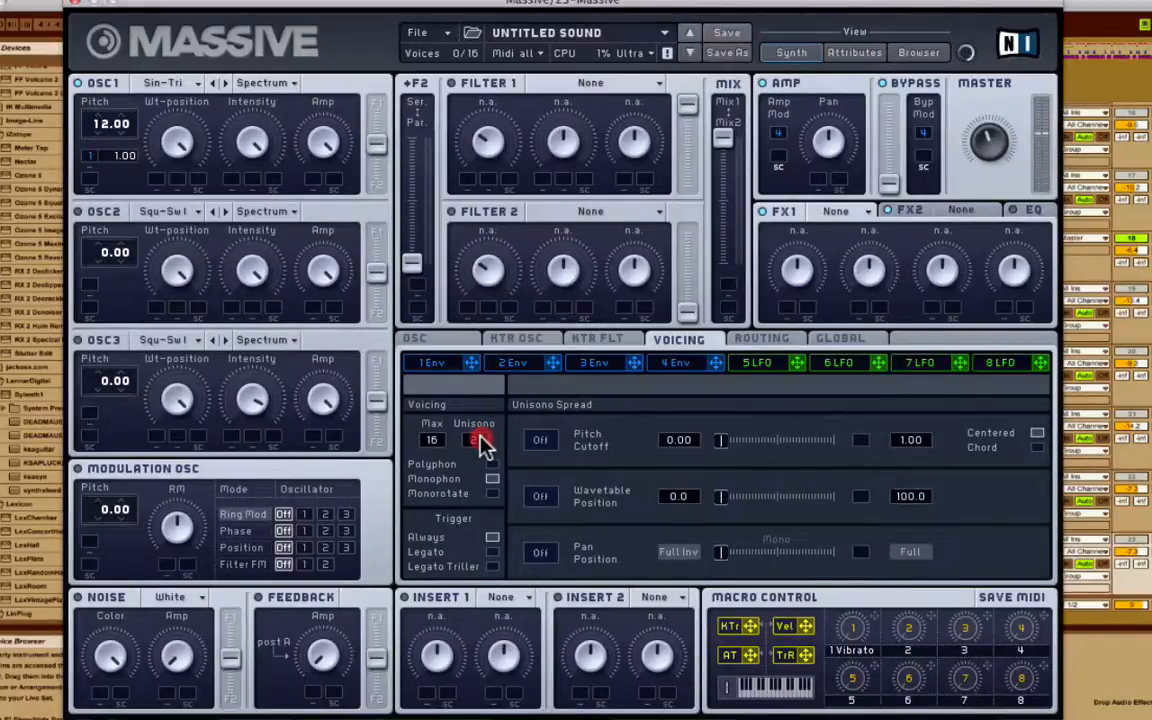
{"action": "left_click_drag", "start_coordinate": [480, 437], "coordinate": [480, 502]}
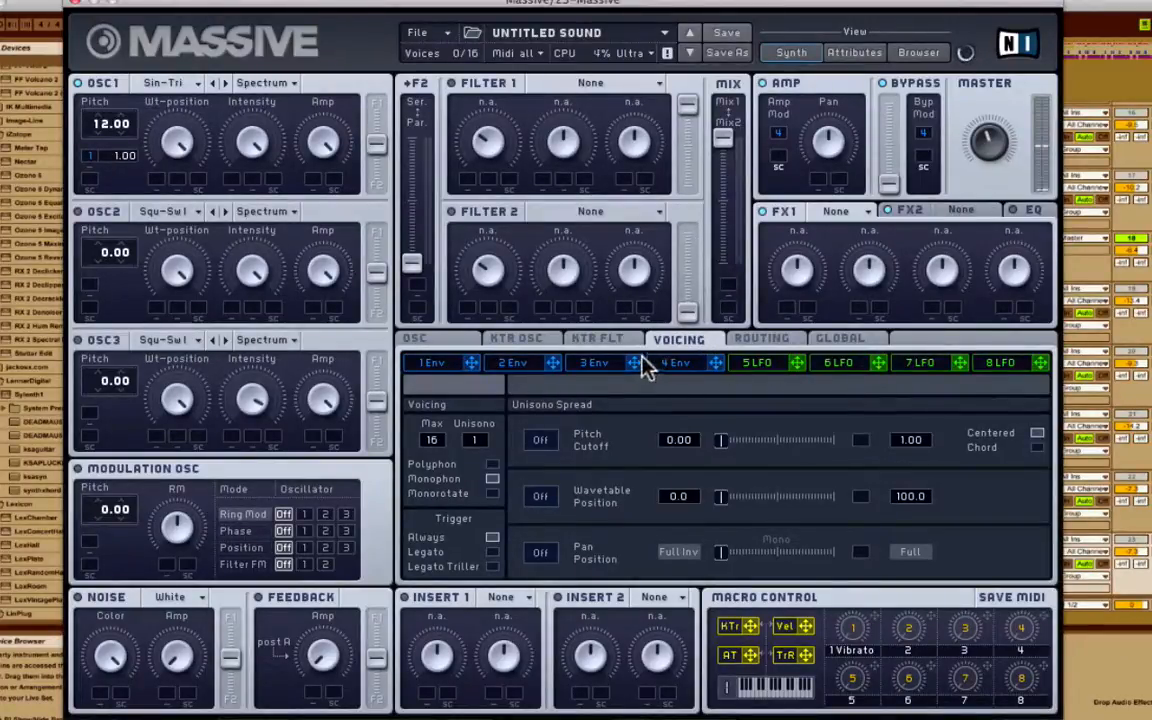
Put Chorus in FX1 with Offset at minimum, and Reverb in FX2.
{"action": "left_click", "coordinate": [832, 210]}
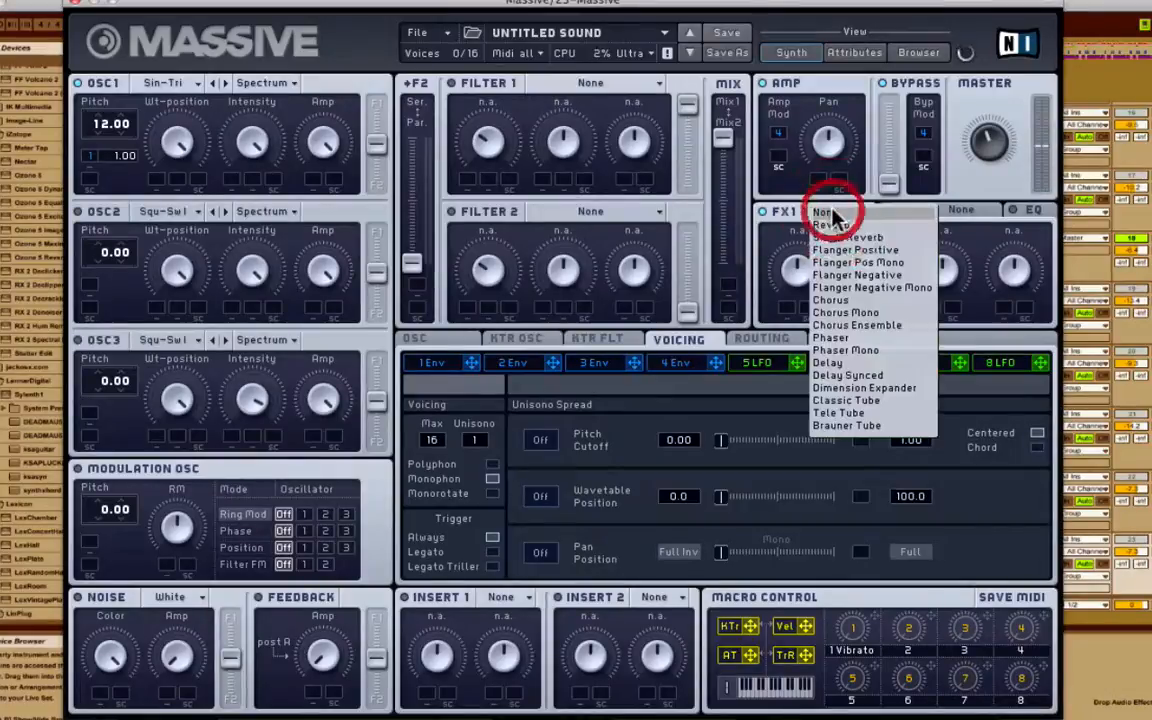
{"action": "left_click", "coordinate": [843, 310]}
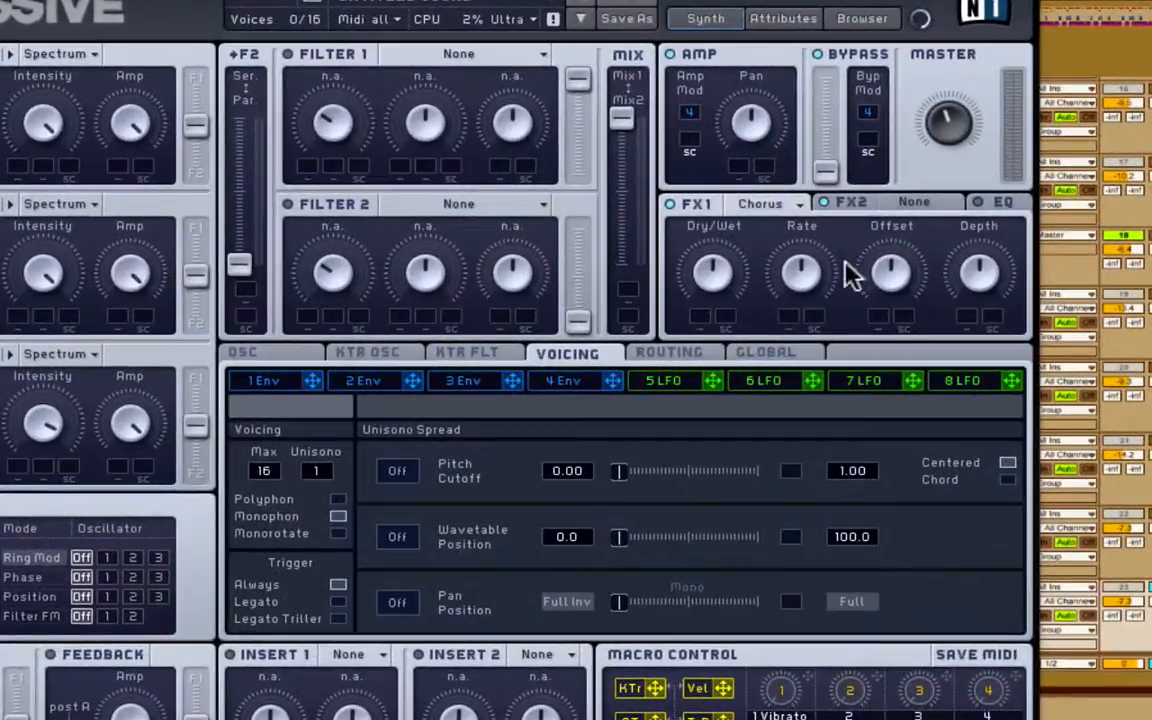
{"action": "left_click", "coordinate": [940, 276]}
{"action": "left_click_drag", "start_coordinate": [885, 269], "coordinate": [852, 600]}
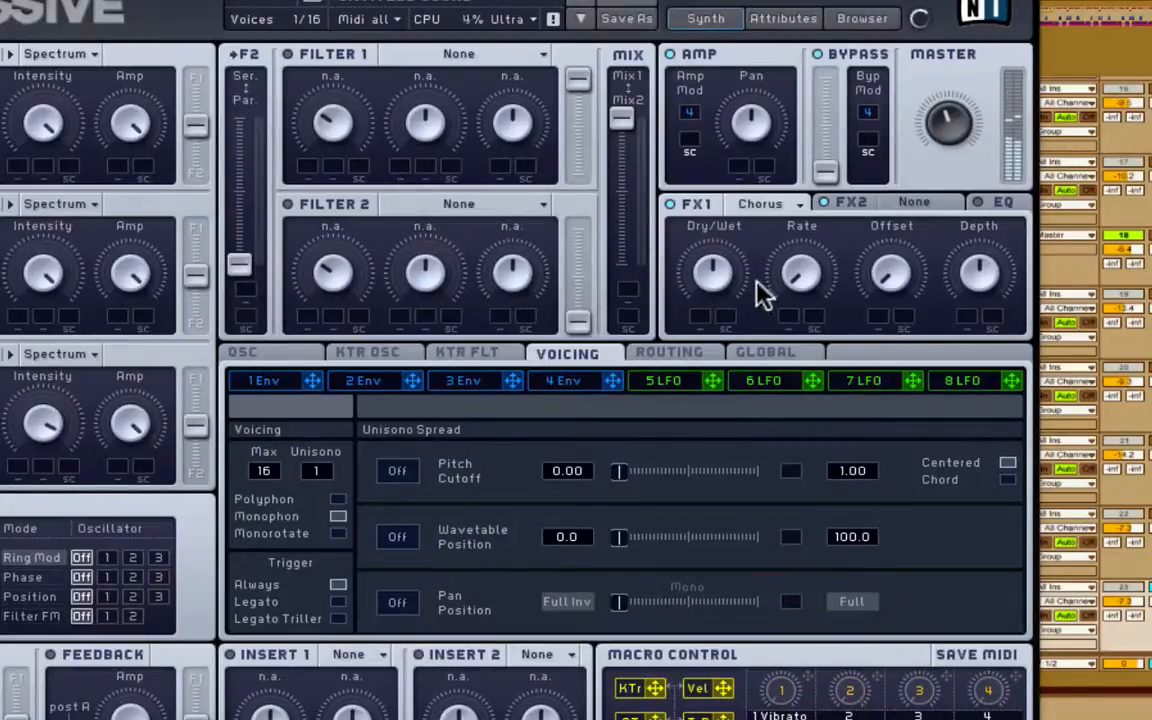
{"action": "left_click", "coordinate": [716, 272]}
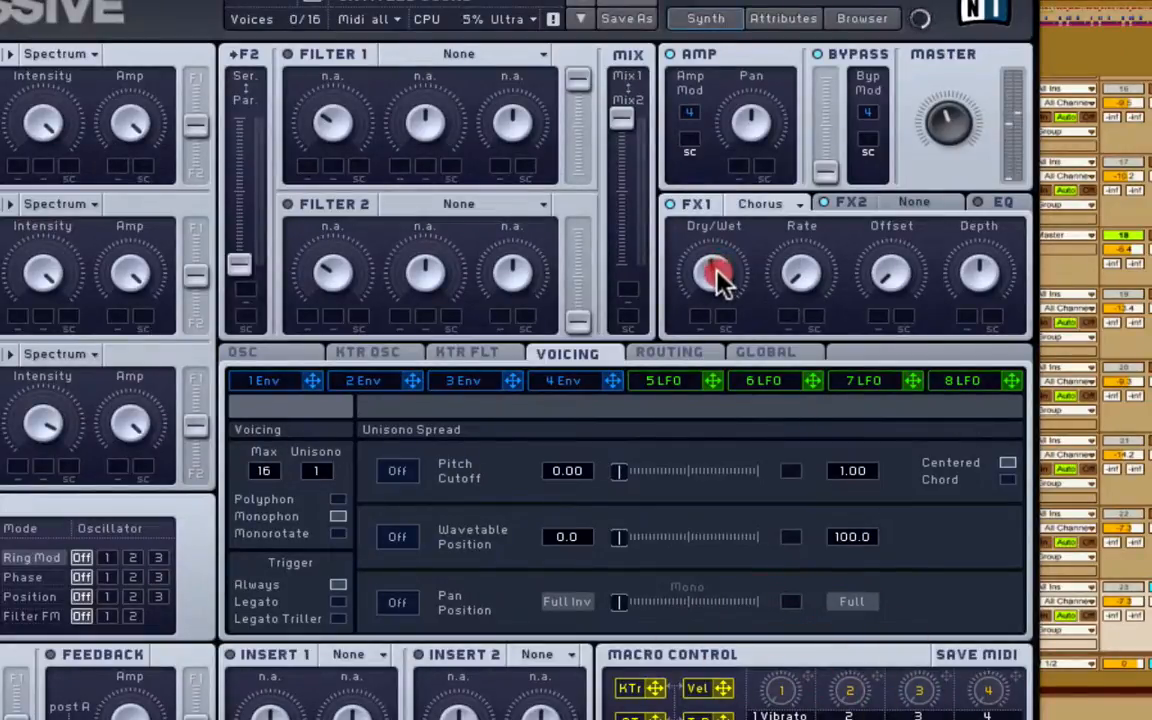
{"action": "left_click", "coordinate": [975, 270]}
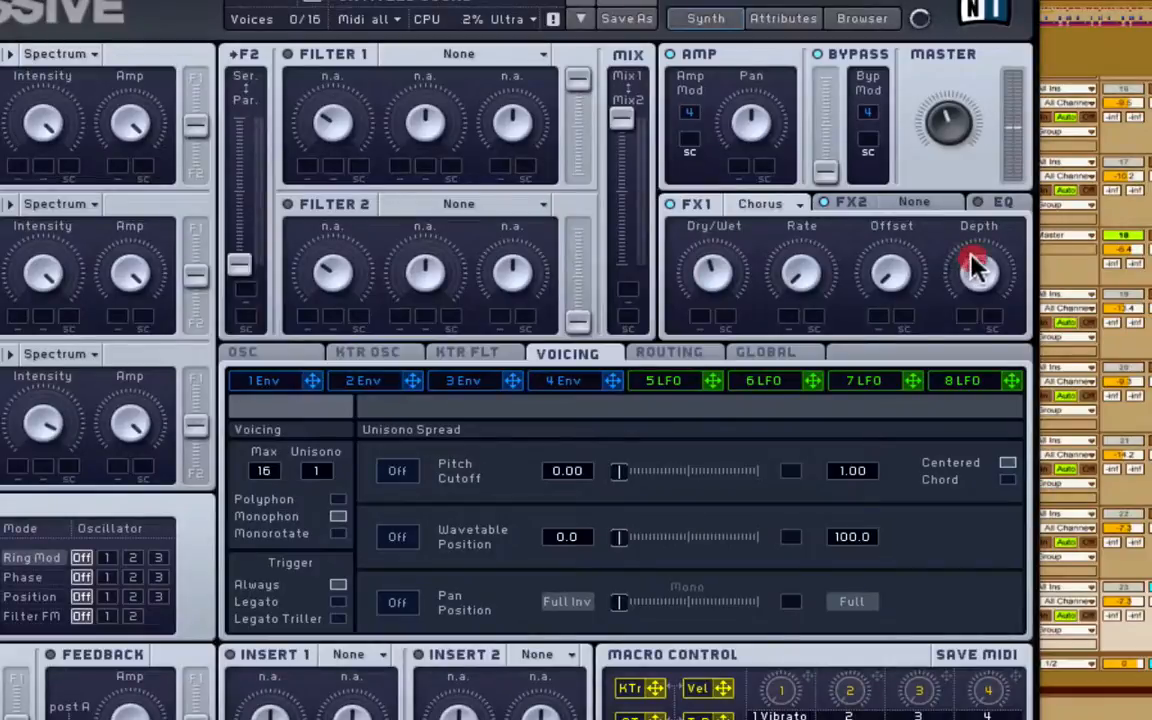
{"action": "left_click", "coordinate": [914, 204]}
{"action": "left_click", "coordinate": [921, 220]}
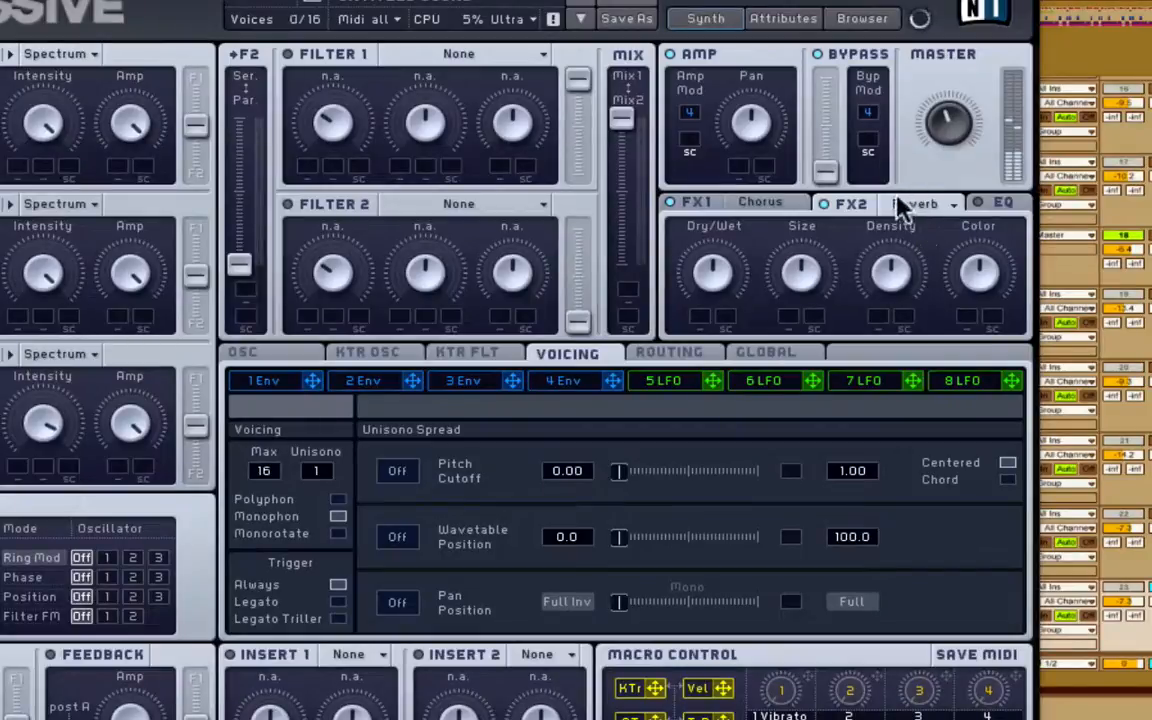
Lower the Reverb's Density and Size, adjust its Dry/Wet, and raise Massive's Master volume.
{"action": "left_click", "coordinate": [898, 203]}
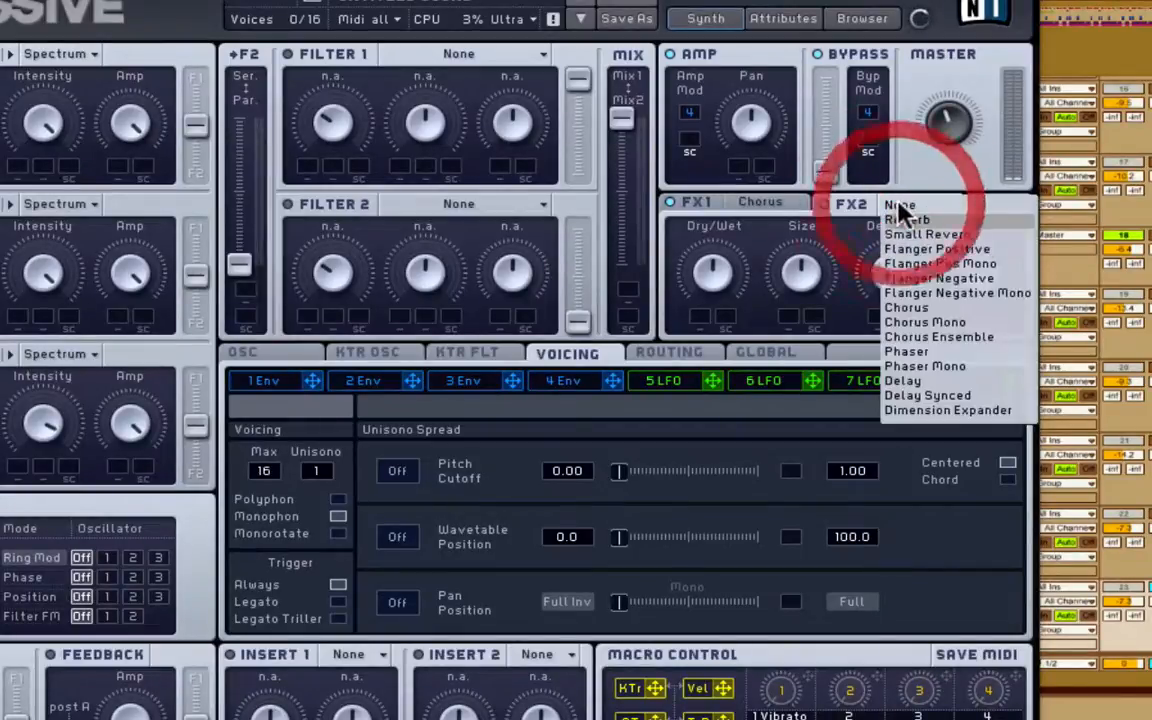
{"action": "left_click", "coordinate": [850, 210]}
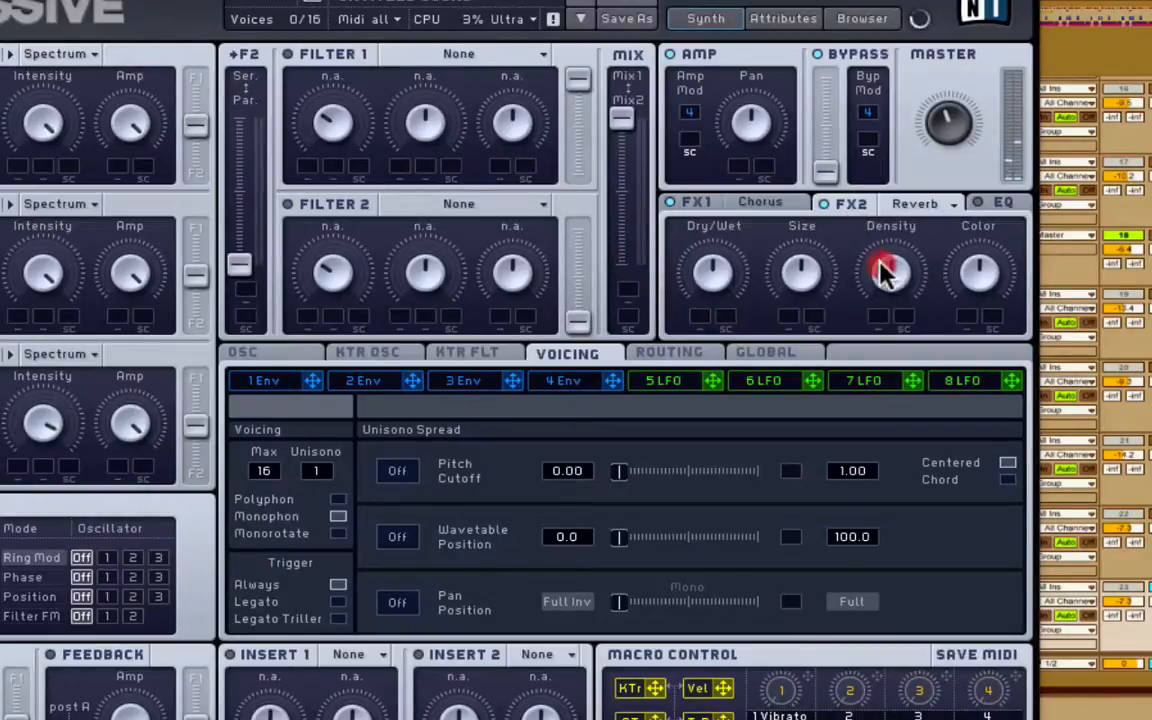
{"action": "left_click_drag", "start_coordinate": [879, 284], "coordinate": [881, 288]}
{"action": "left_click_drag", "start_coordinate": [814, 261], "coordinate": [811, 293]}
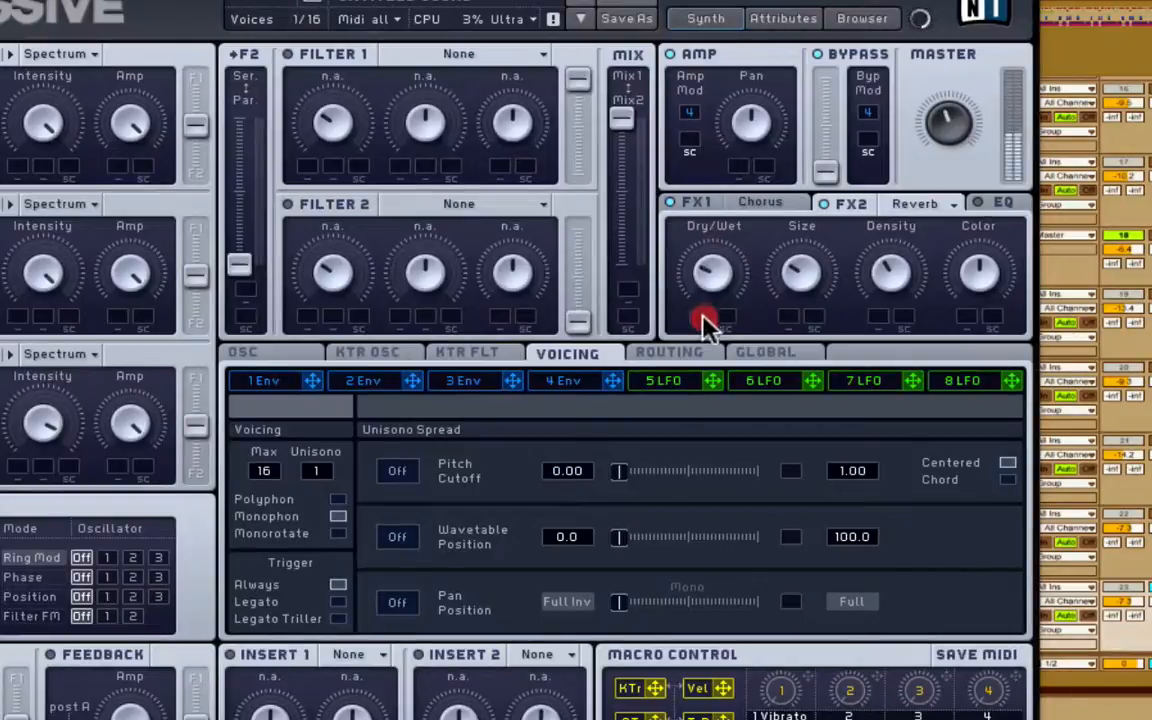
{"action": "left_click", "coordinate": [727, 285]}
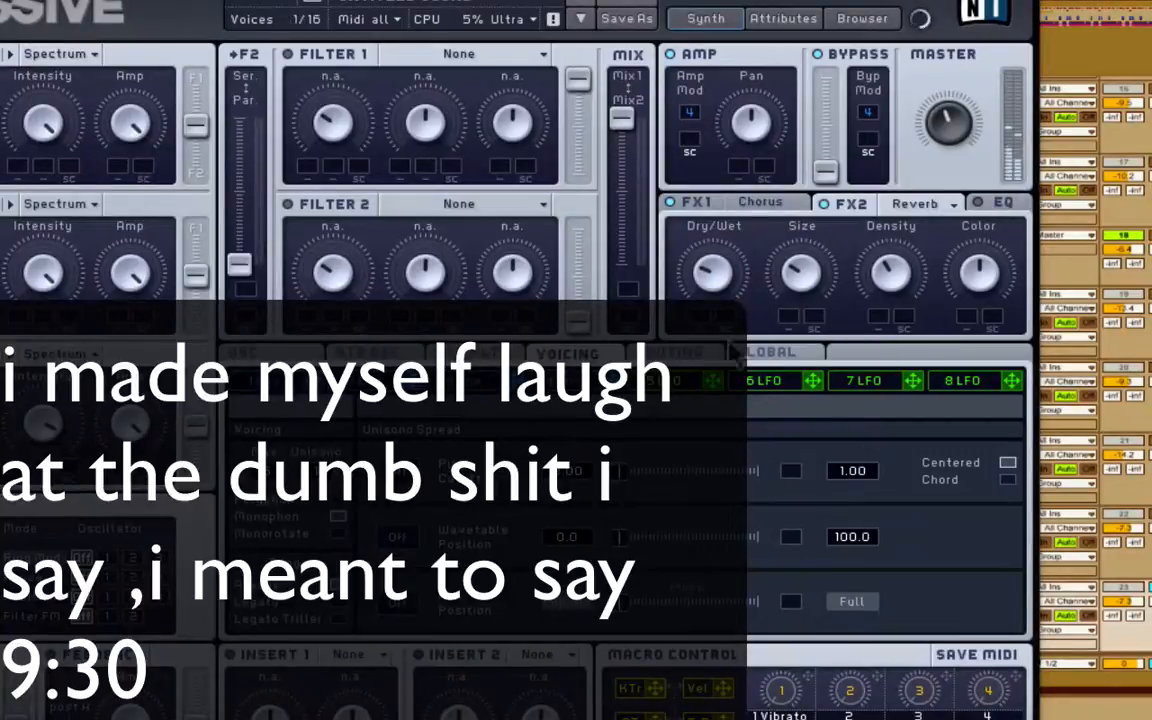
{"action": "left_click_drag", "start_coordinate": [951, 110], "coordinate": [943, 41]}
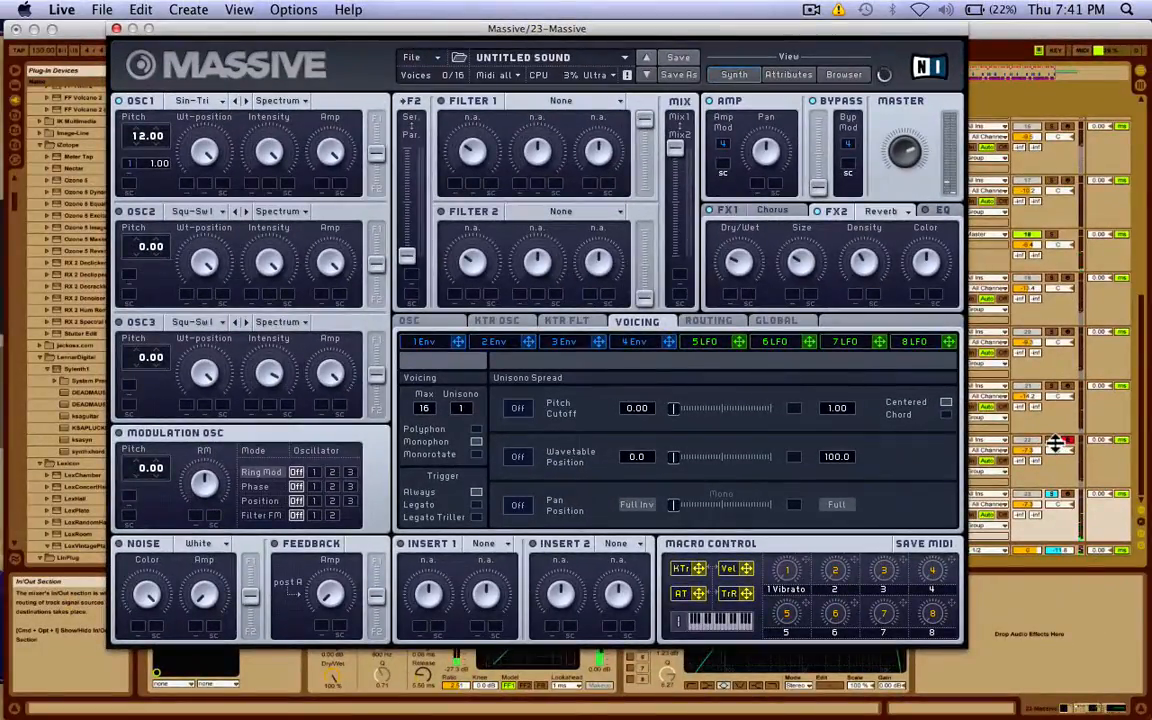
Toggle solo on several mixer tracks to compare them.
{"action": "left_click", "coordinate": [1053, 443]}
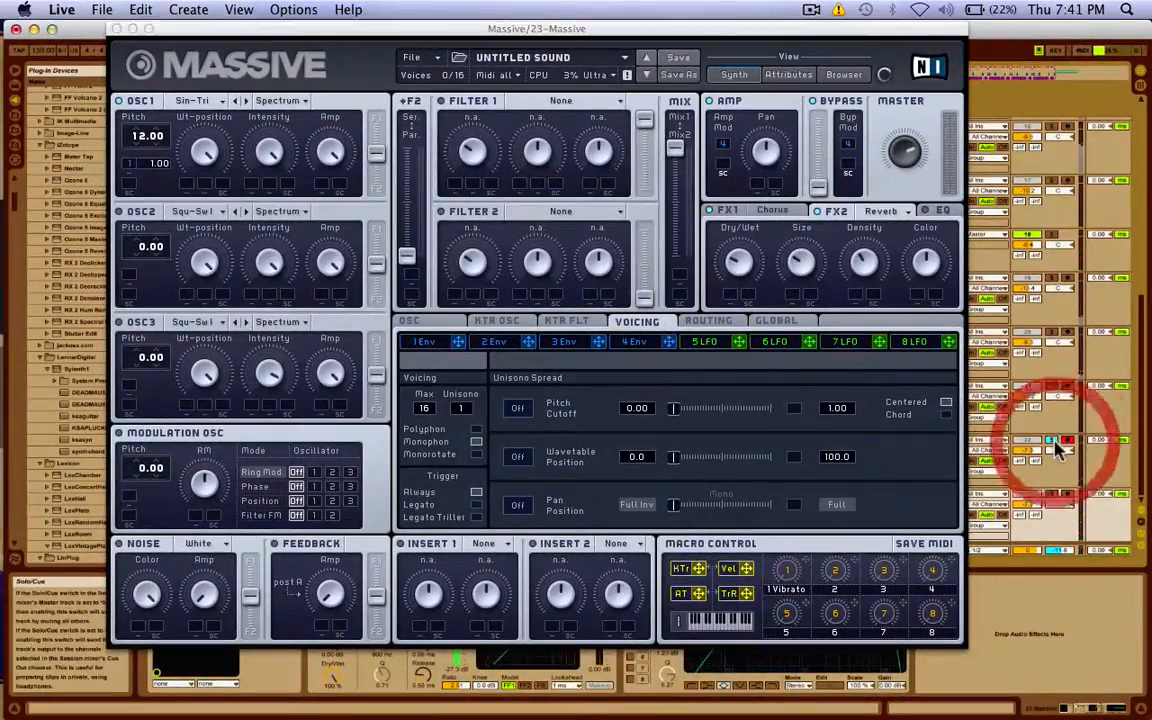
{"action": "left_click", "coordinate": [1052, 495]}
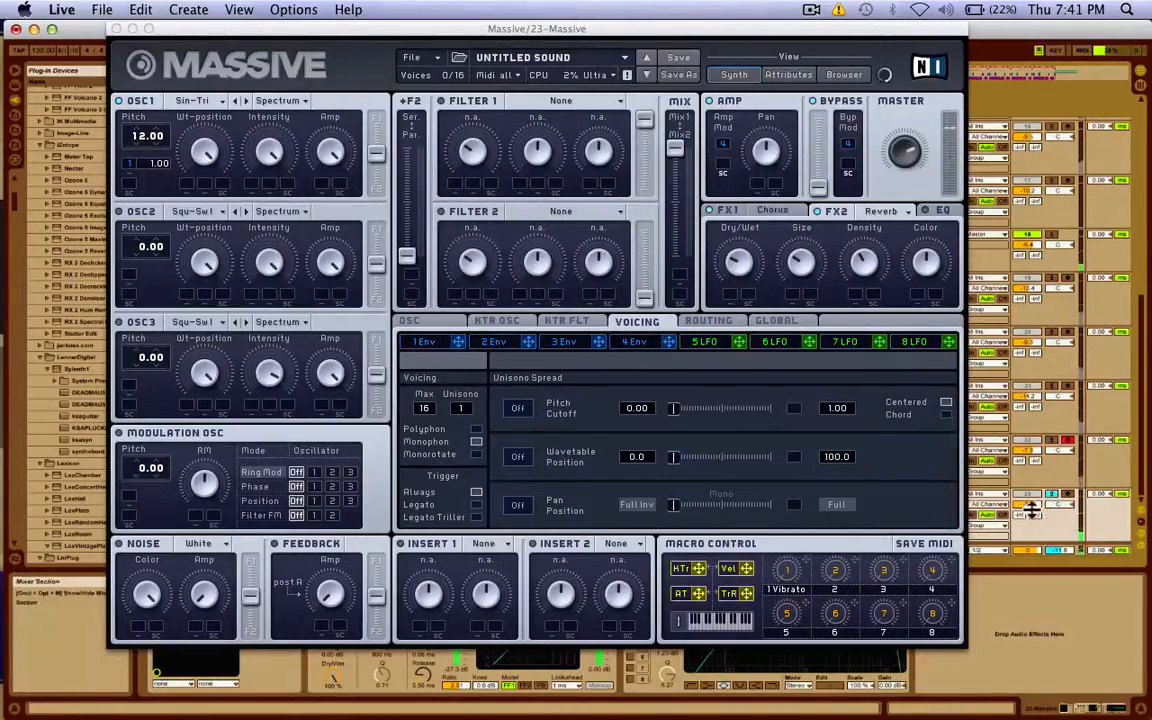
{"action": "left_click", "coordinate": [1052, 521]}
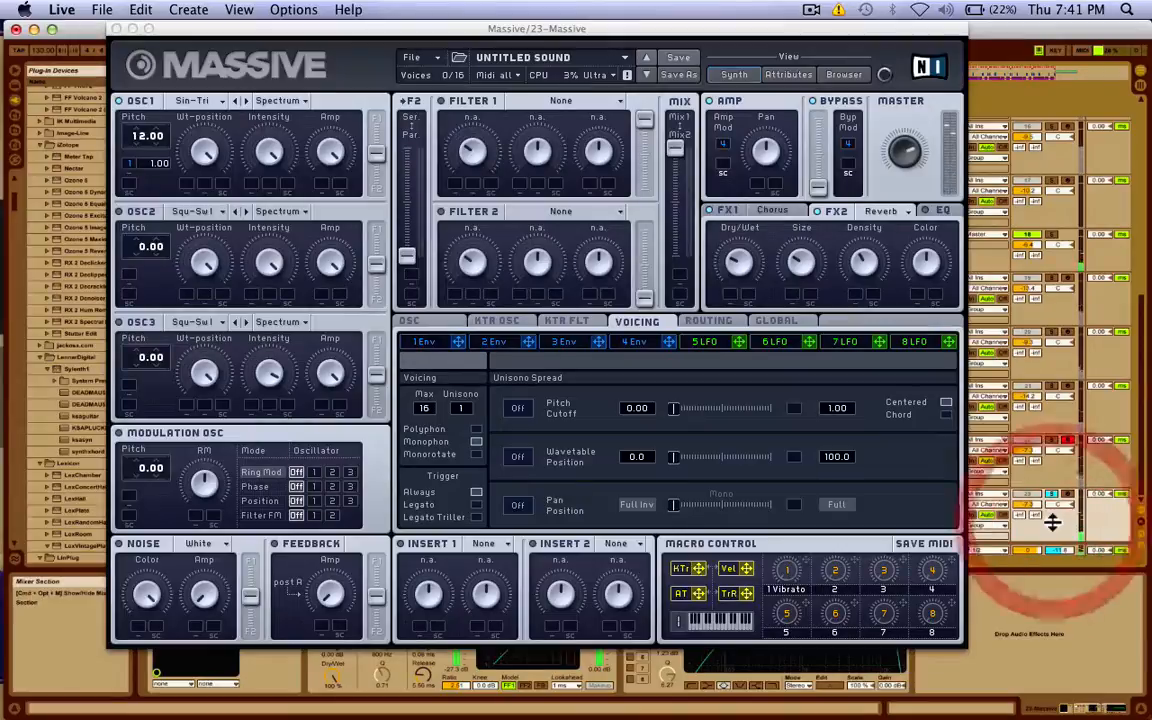
{"action": "left_click", "coordinate": [1053, 440]}
{"action": "left_click", "coordinate": [1052, 494]}
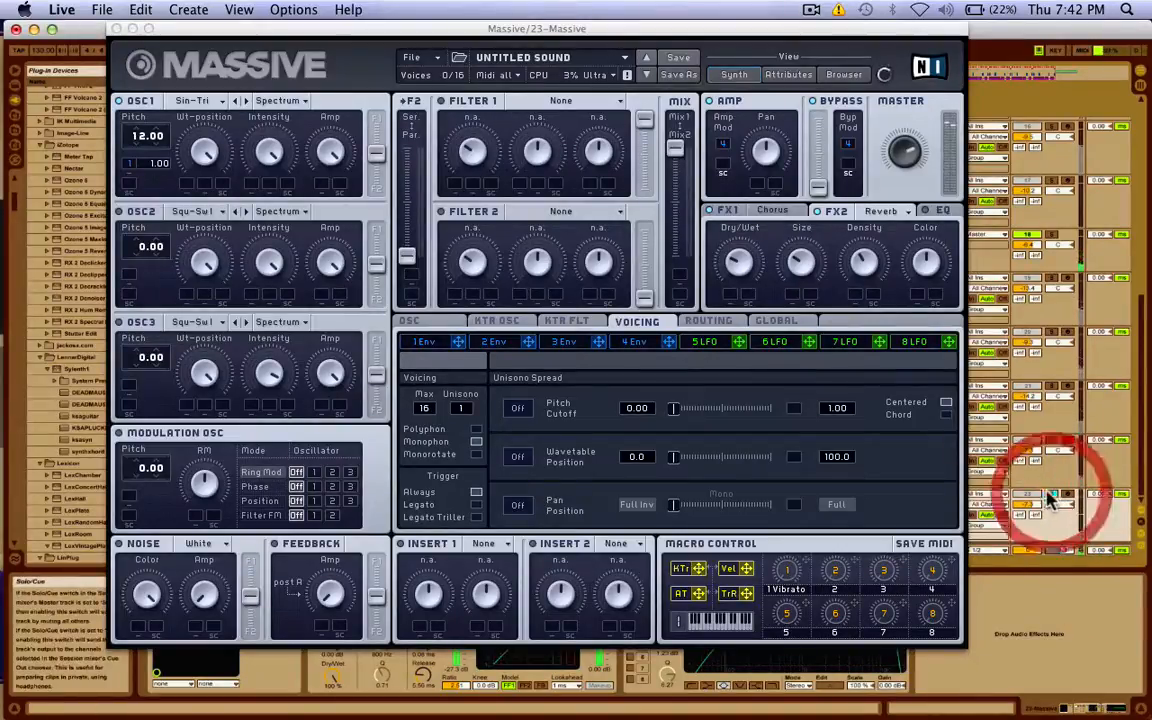
Fine-tune the FX2 Reverb's Size and Dry/Wet mix.
{"action": "left_click", "coordinate": [882, 211]}
{"action": "left_click", "coordinate": [814, 249]}
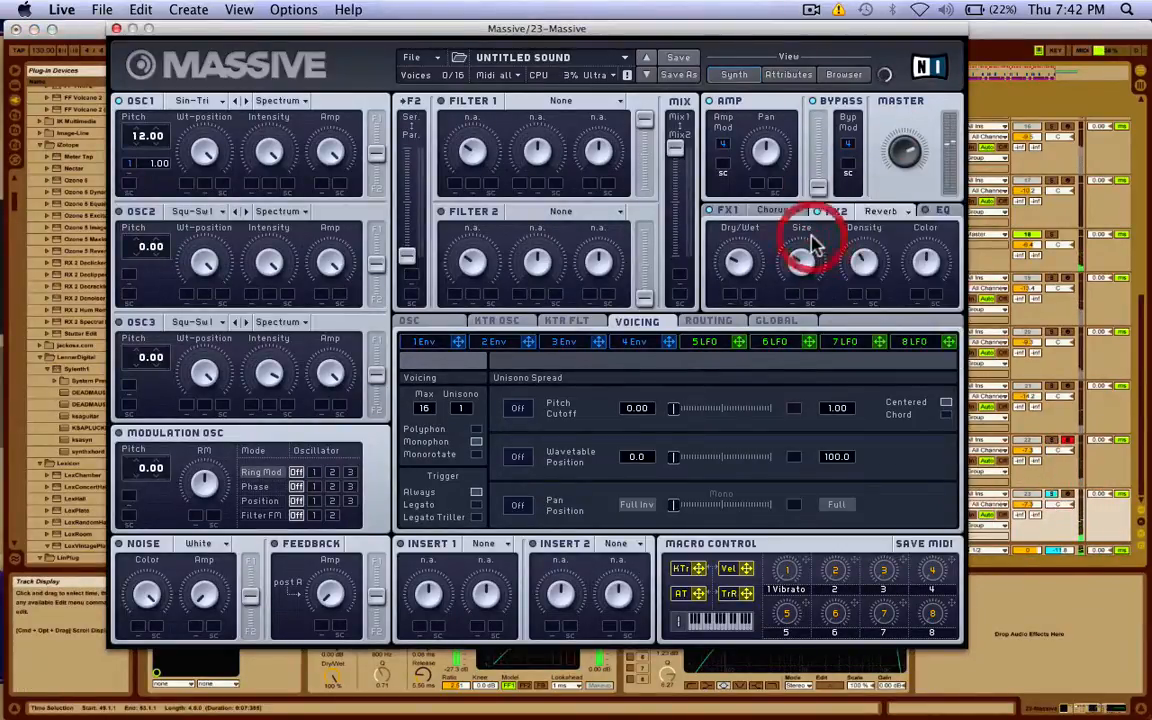
{"action": "left_click", "coordinate": [742, 262]}
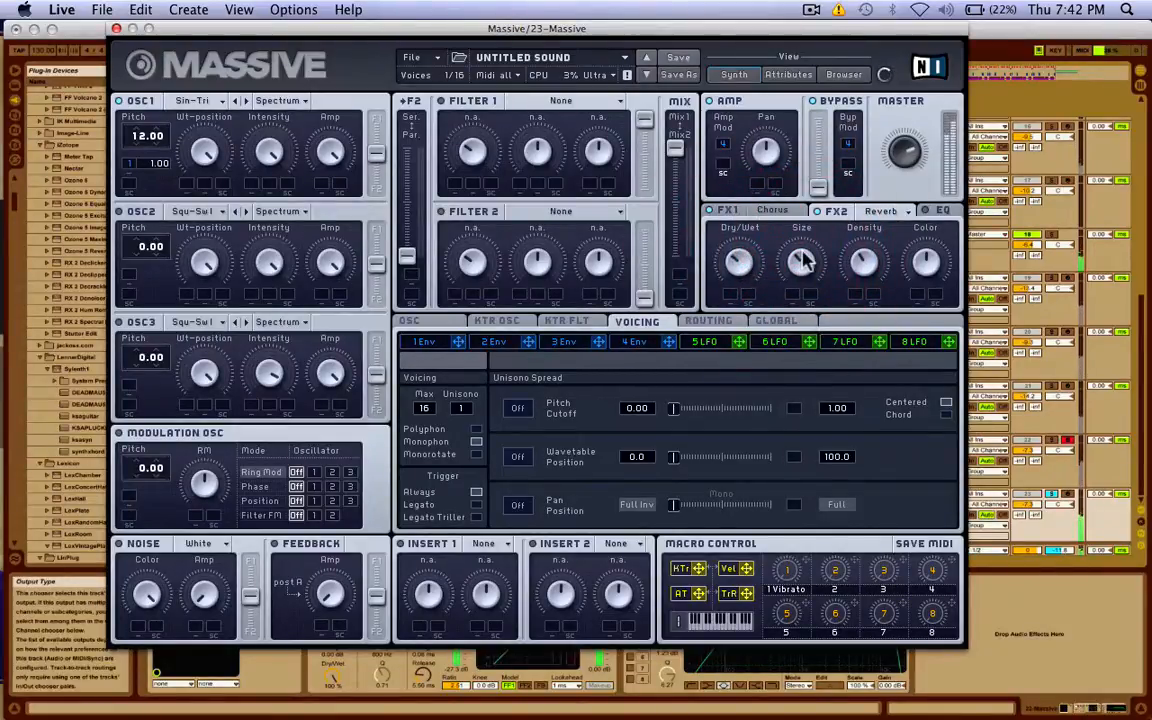
Solo and unsolo track 18, then solo track 23 to audition the synth.
{"action": "left_click", "coordinate": [1028, 430]}
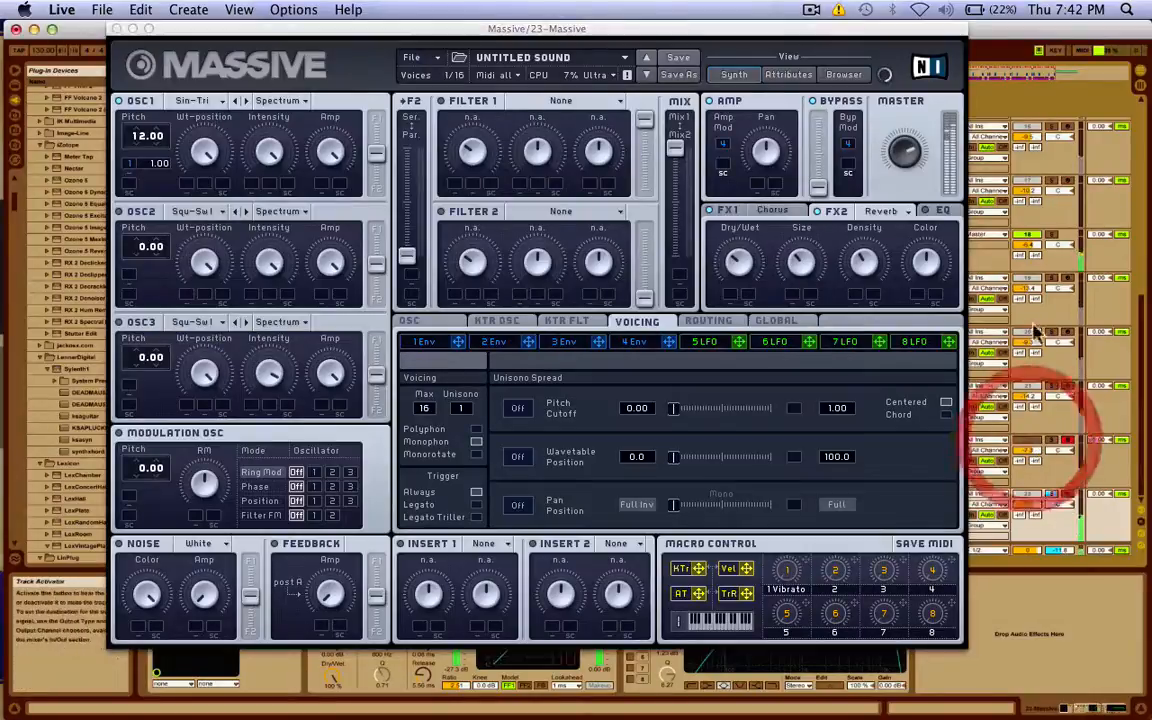
{"action": "left_click", "coordinate": [1053, 237]}
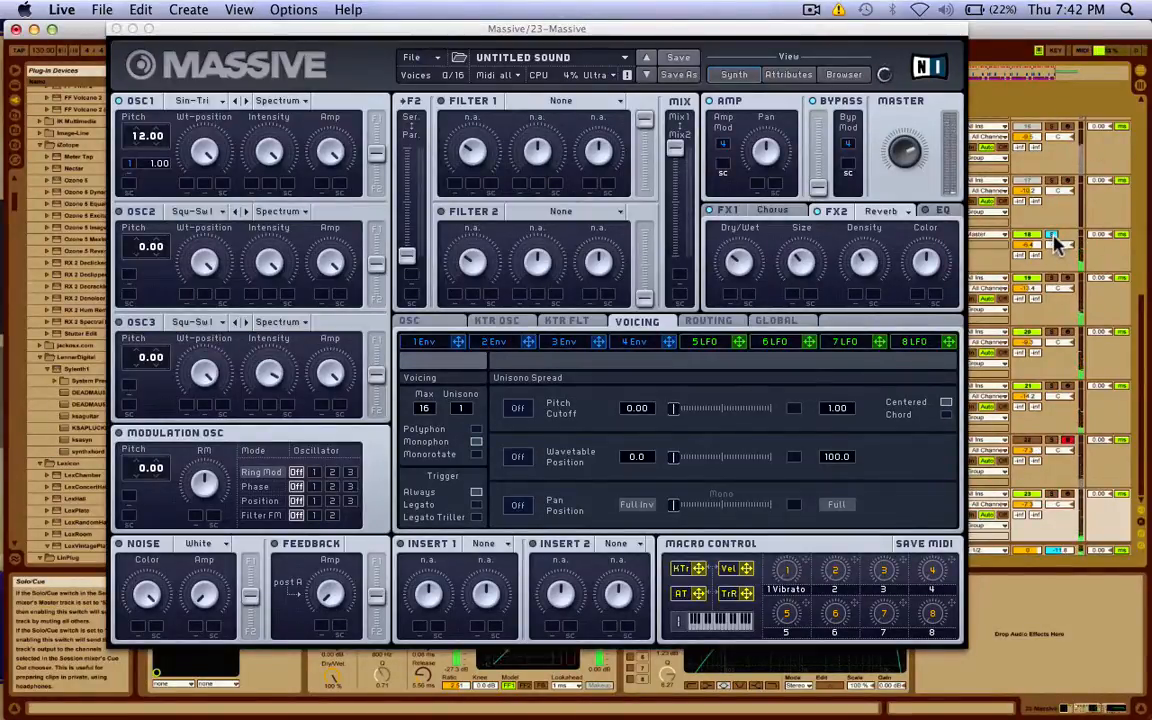
{"action": "left_click", "coordinate": [1055, 240]}
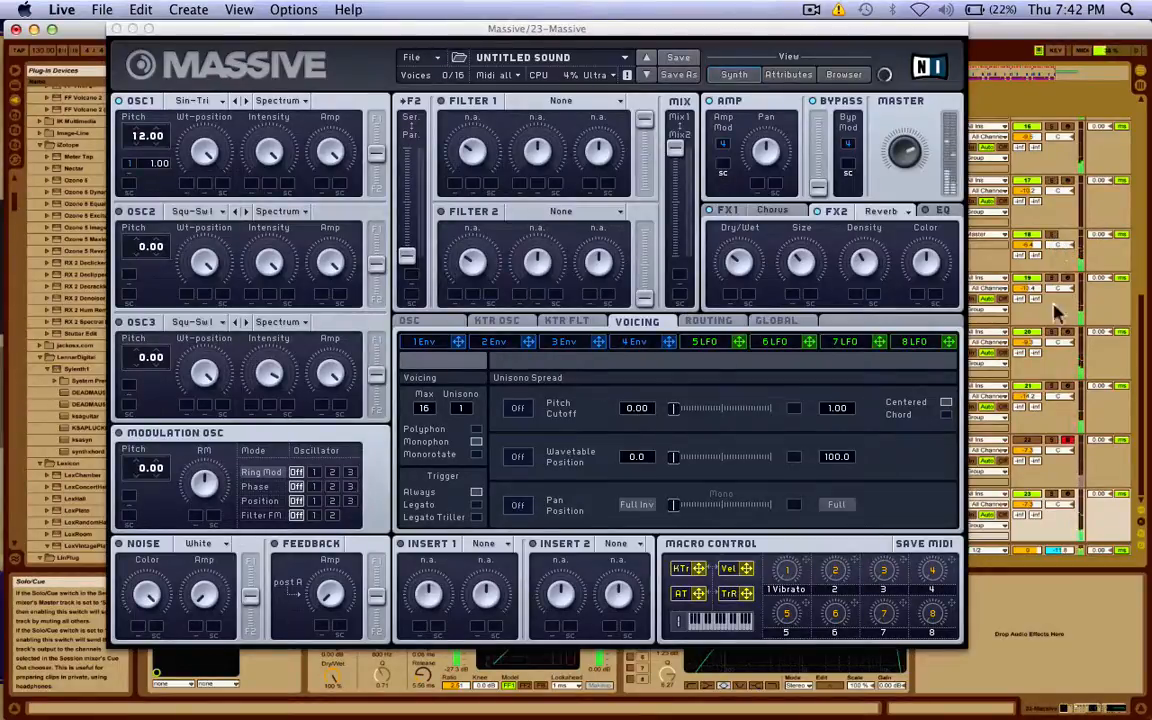
{"action": "left_click", "coordinate": [1055, 494]}
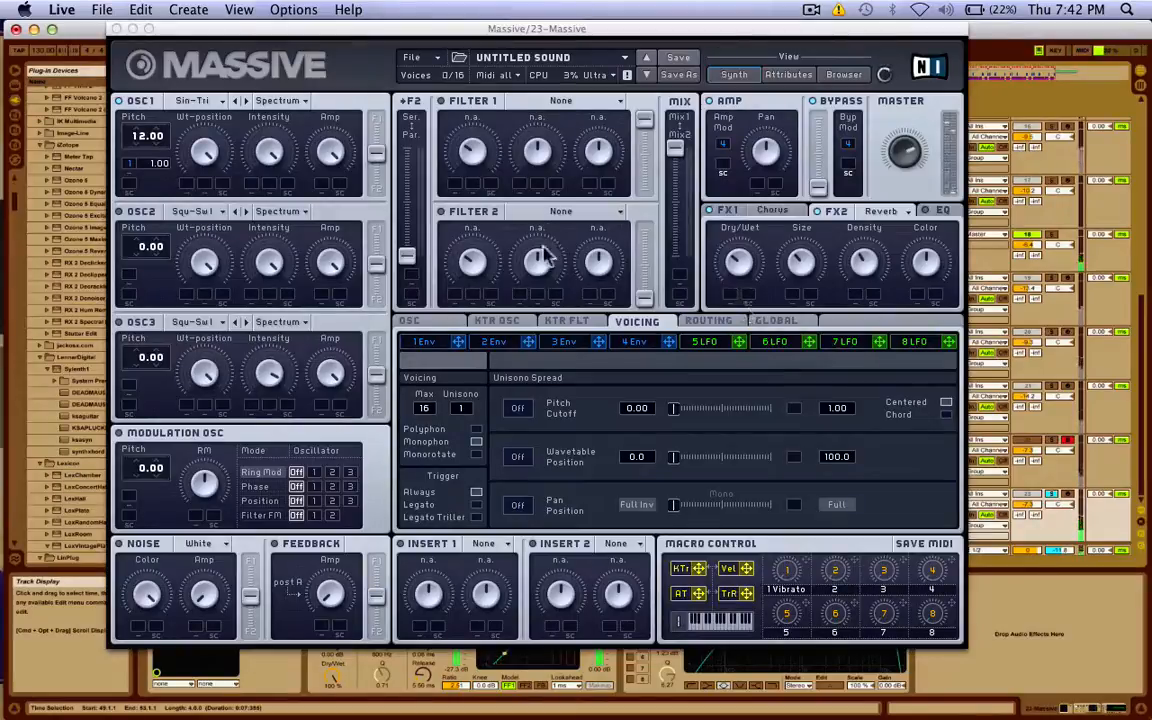
{"action": "left_click", "coordinate": [462, 408]}
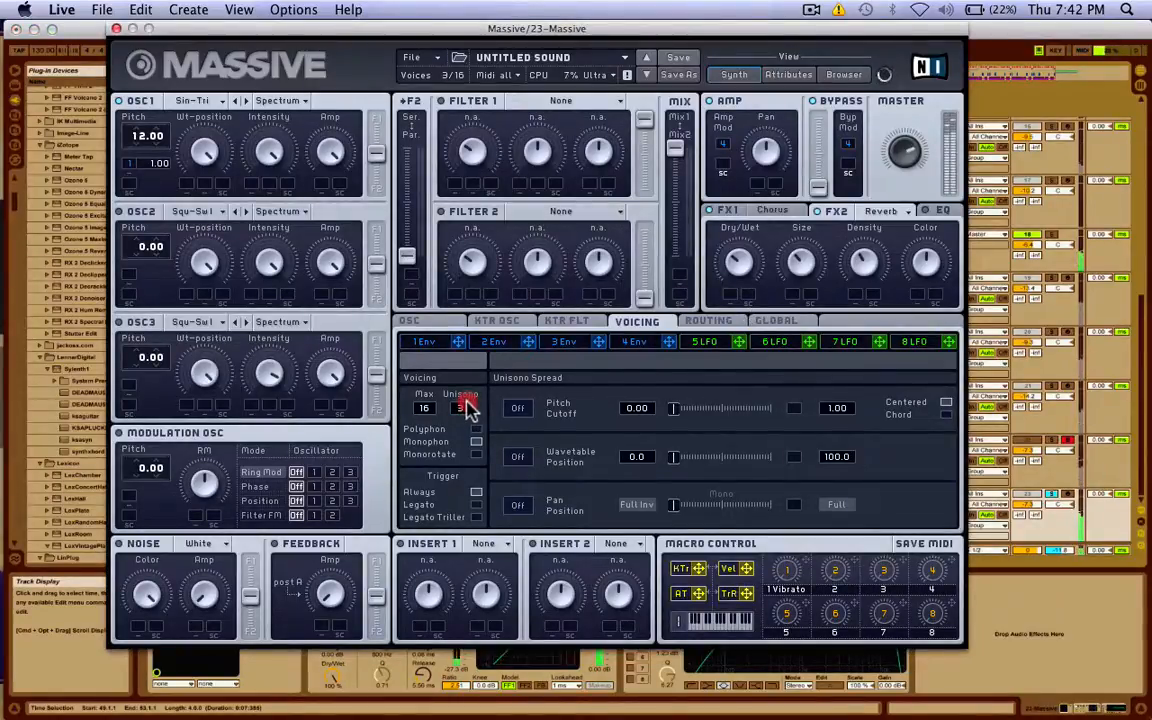
Set unison to 3 voices and lengthen envelope 1's attack.
{"action": "left_click", "coordinate": [462, 406]}
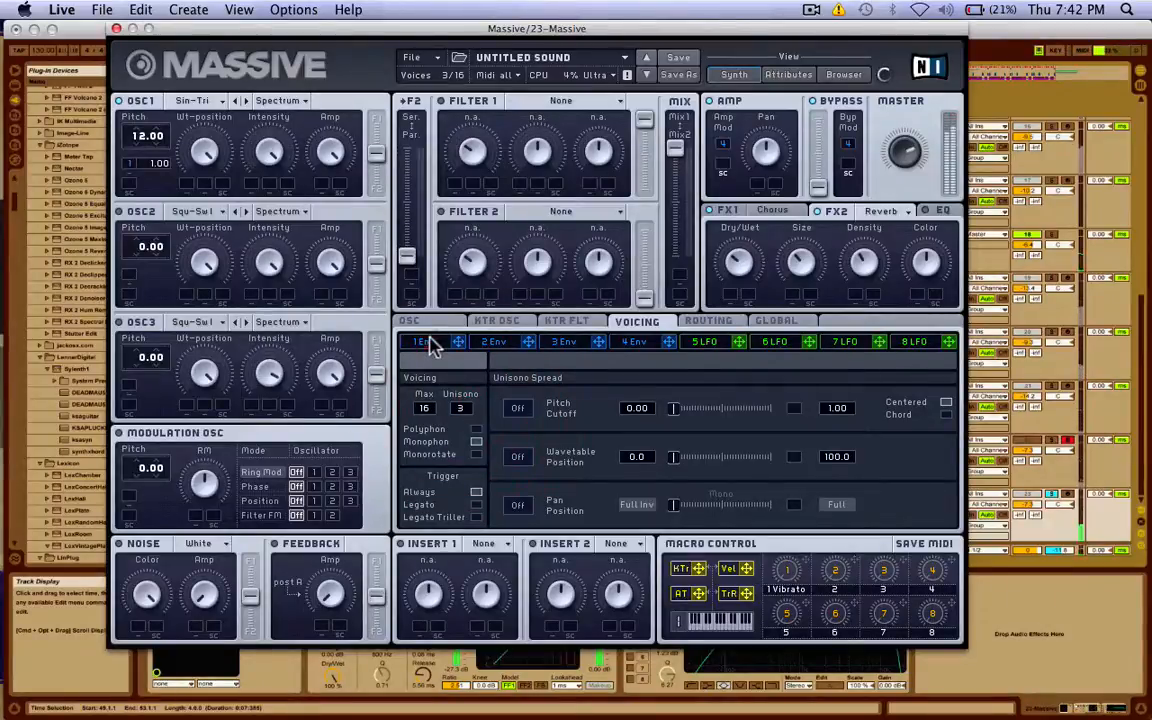
{"action": "left_click", "coordinate": [432, 342]}
{"action": "left_click_drag", "start_coordinate": [497, 491], "coordinate": [507, 425]}
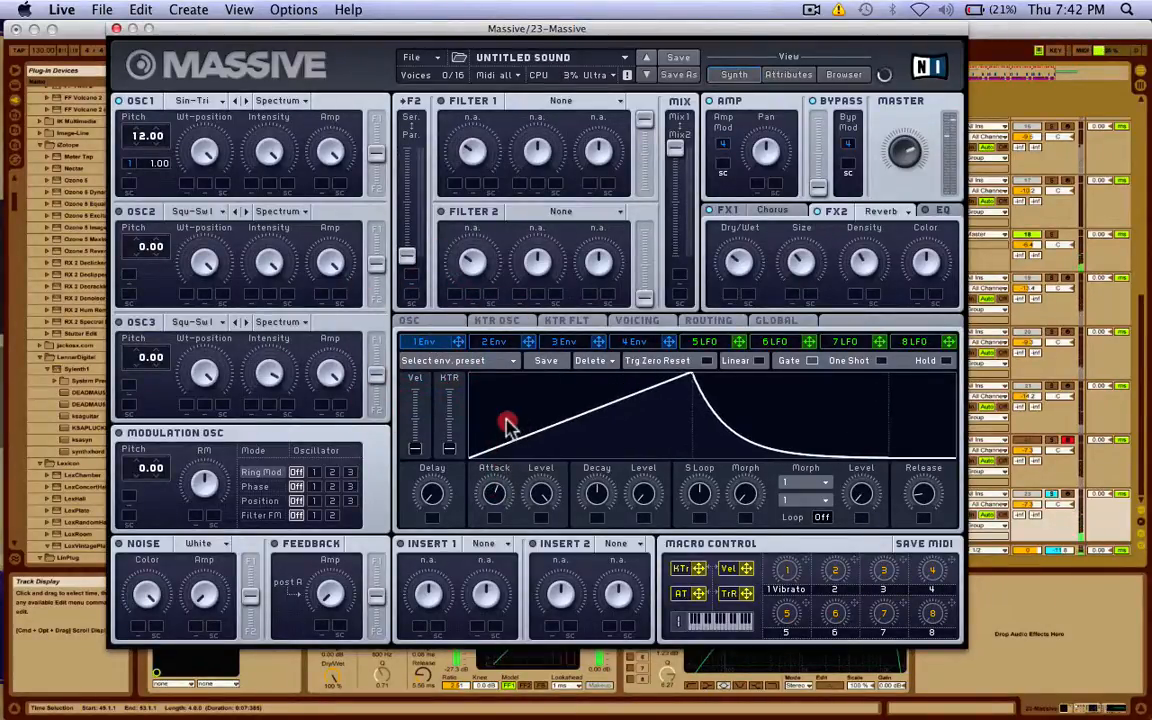
{"action": "left_click", "coordinate": [507, 428]}
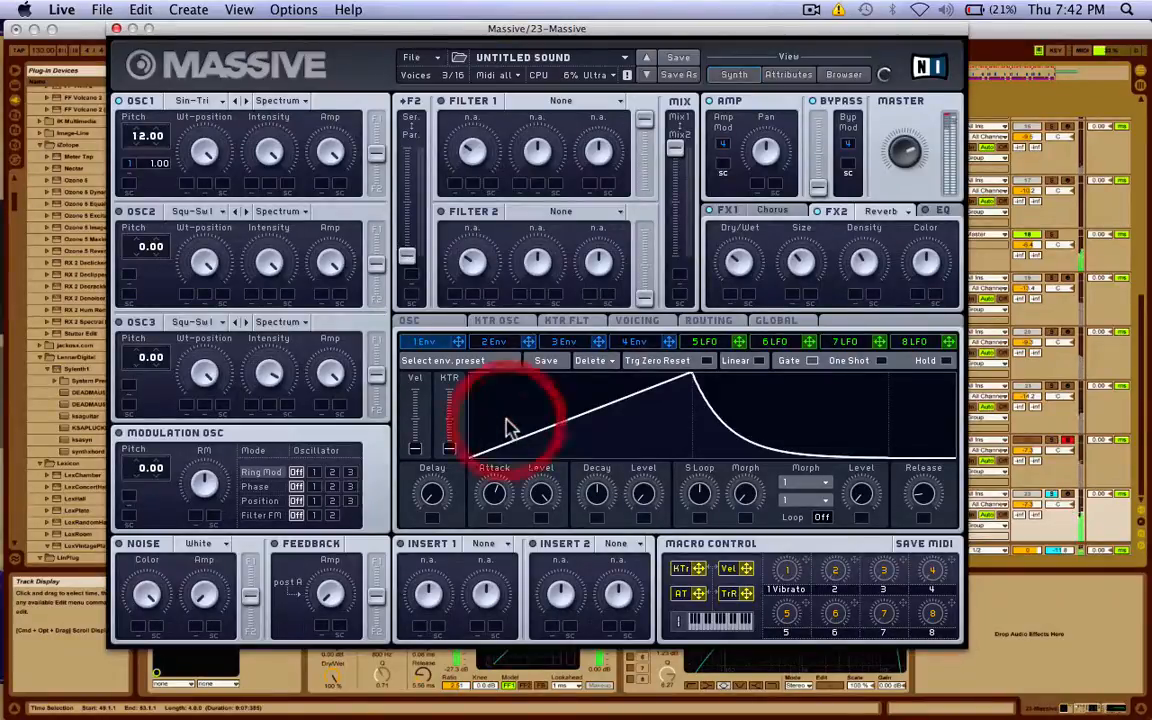
Turn on a Hi-Met noise layer at a lower level and shorten envelope 1's attack.
{"action": "left_click", "coordinate": [118, 543]}
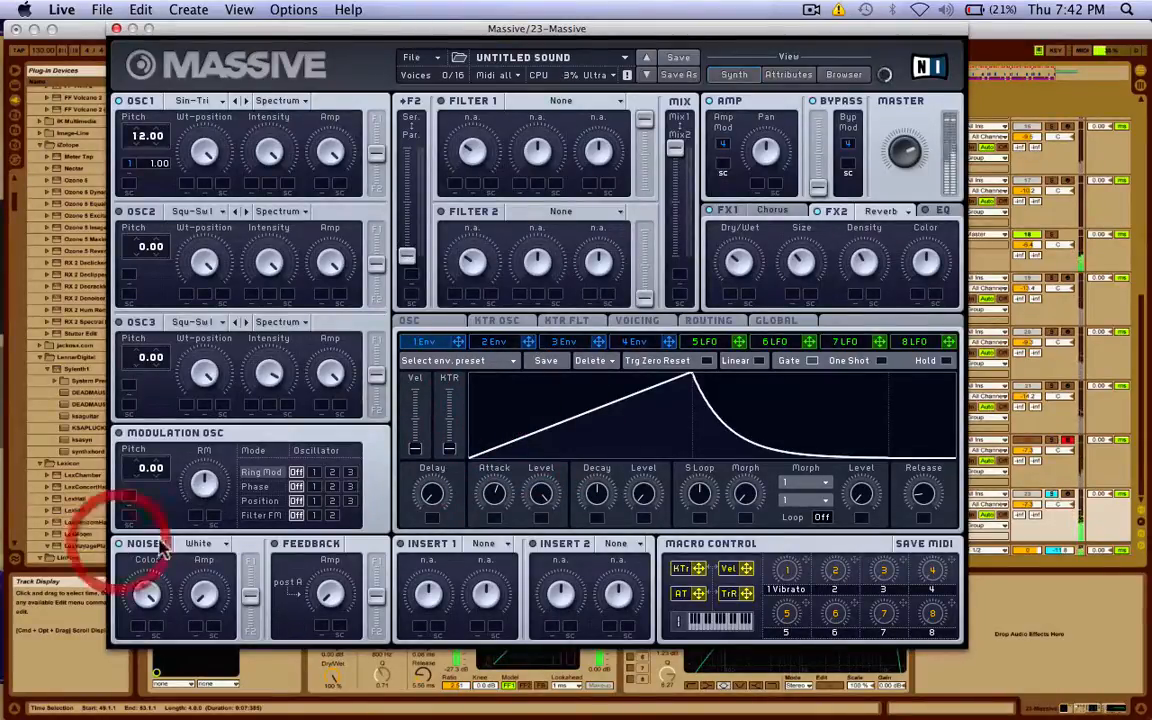
{"action": "left_click", "coordinate": [200, 543]}
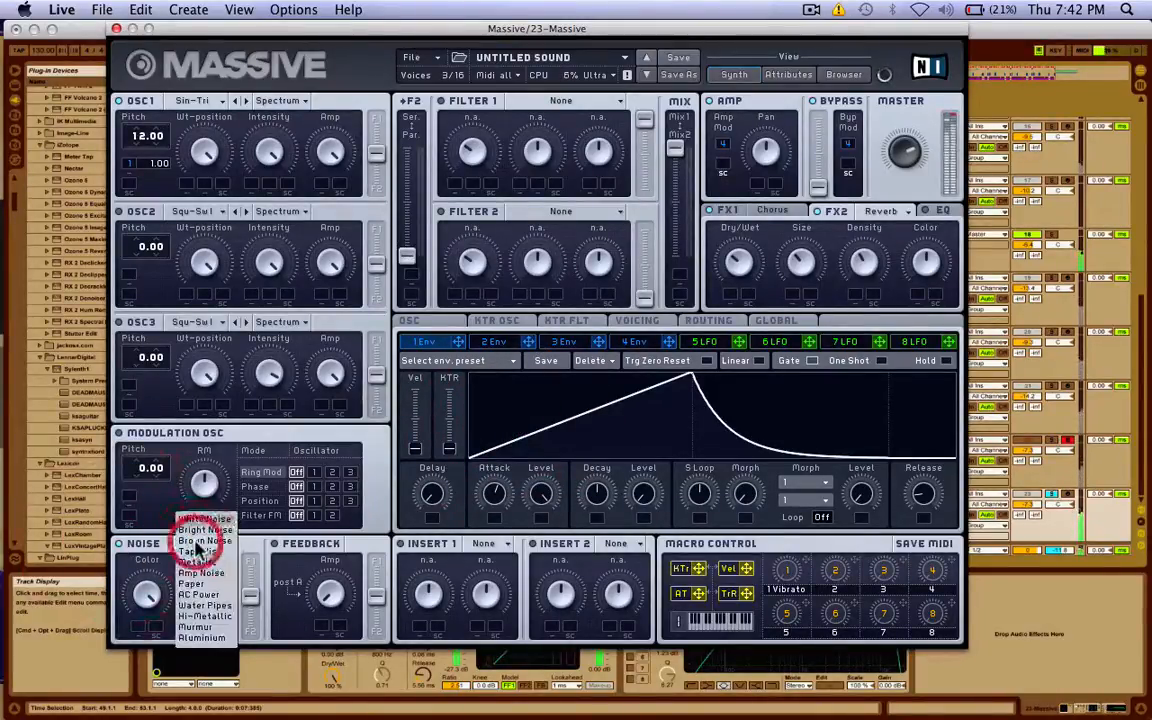
{"action": "left_click", "coordinate": [214, 616]}
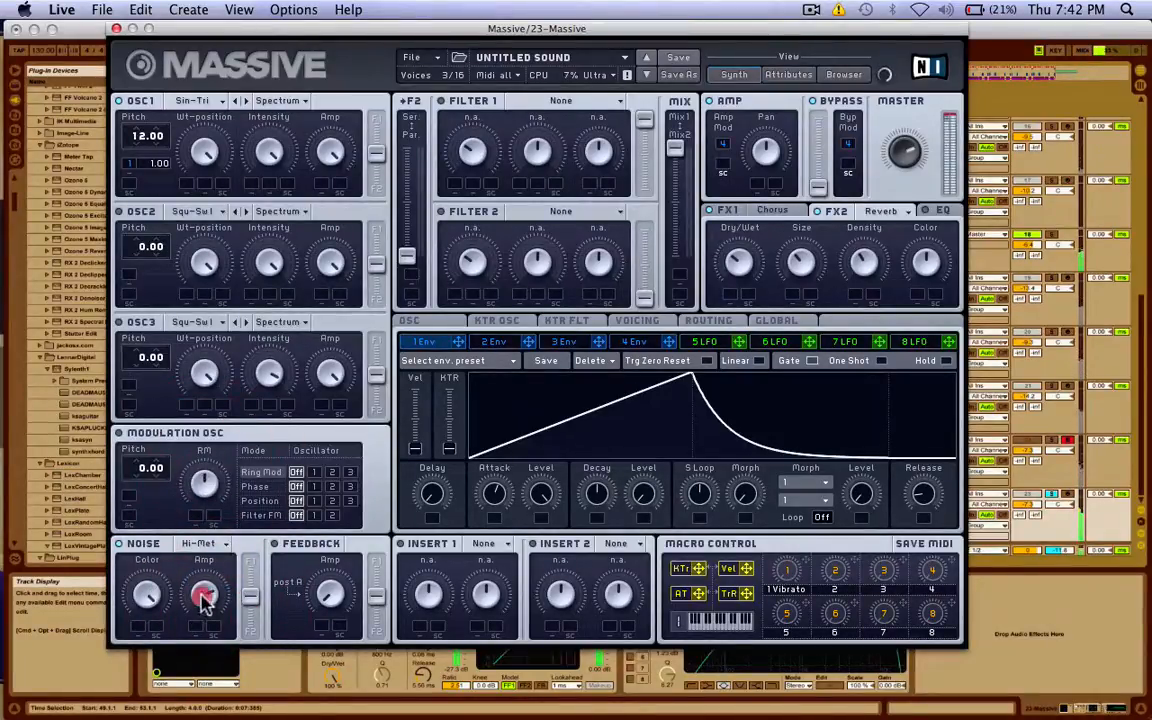
{"action": "left_click_drag", "start_coordinate": [202, 597], "coordinate": [202, 624]}
{"action": "left_click", "coordinate": [147, 585]}
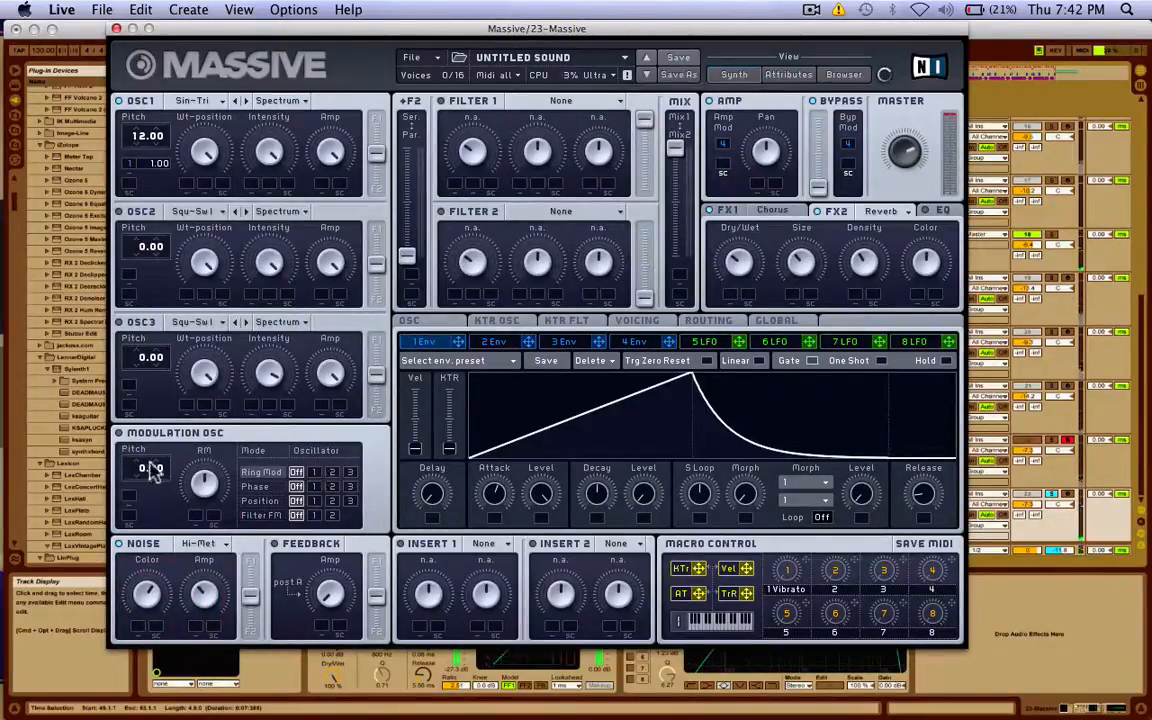
{"action": "left_click", "coordinate": [118, 545]}
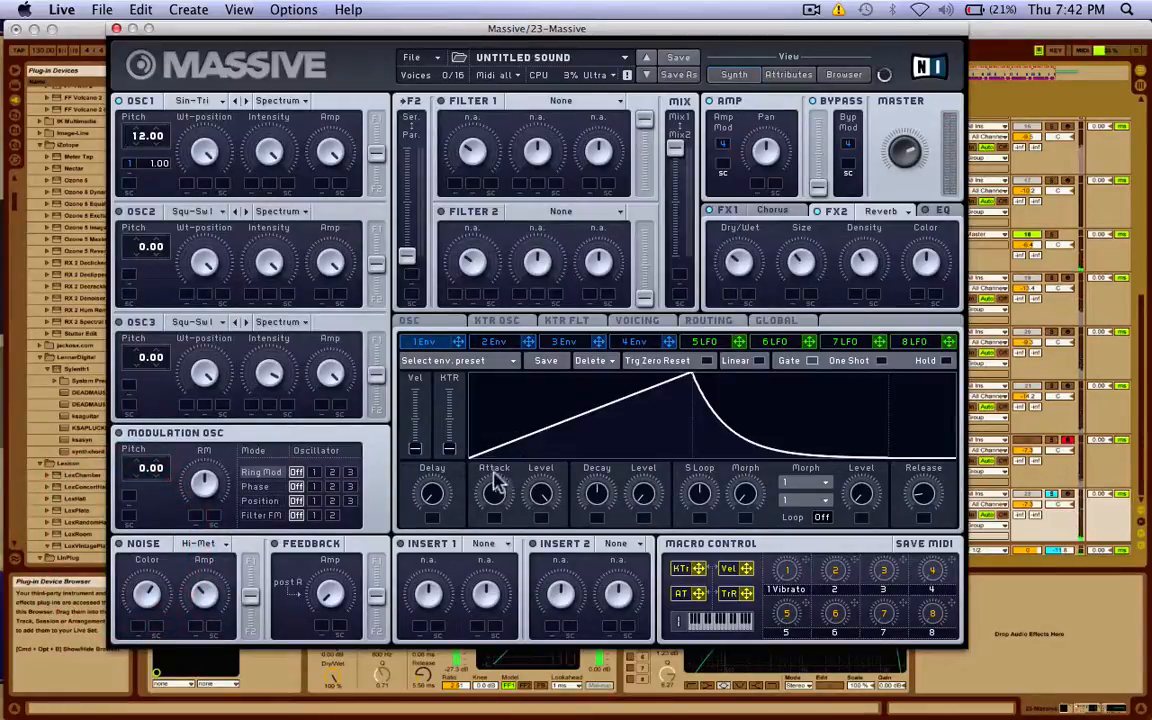
{"action": "left_click_drag", "start_coordinate": [500, 497], "coordinate": [476, 586]}
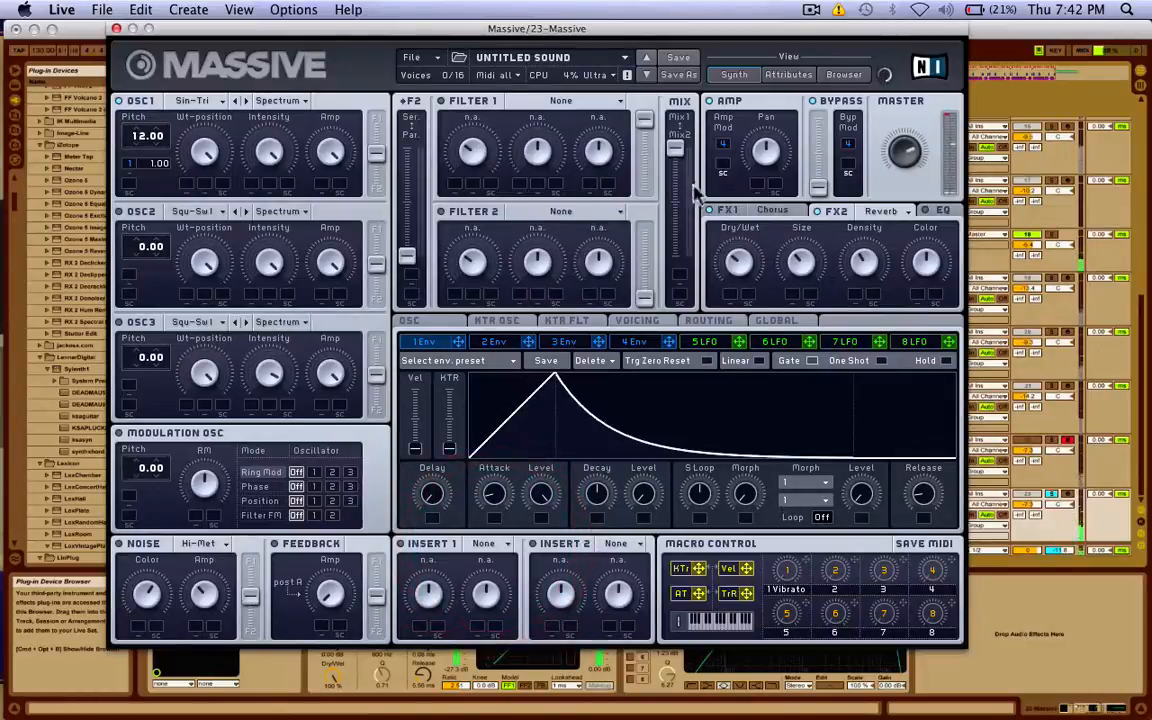
{"action": "left_click", "coordinate": [635, 320]}
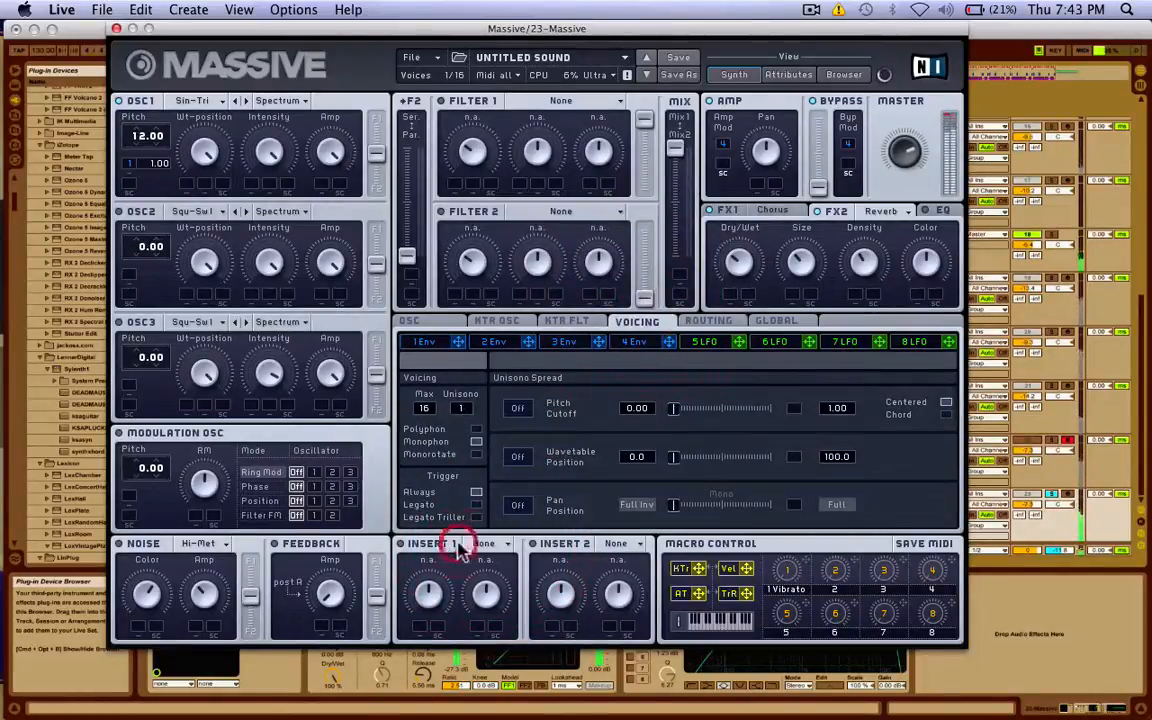
Close Massive, then audition the soloed 18 Group with tracks 19–21 muted.
{"action": "left_click", "coordinate": [116, 29]}
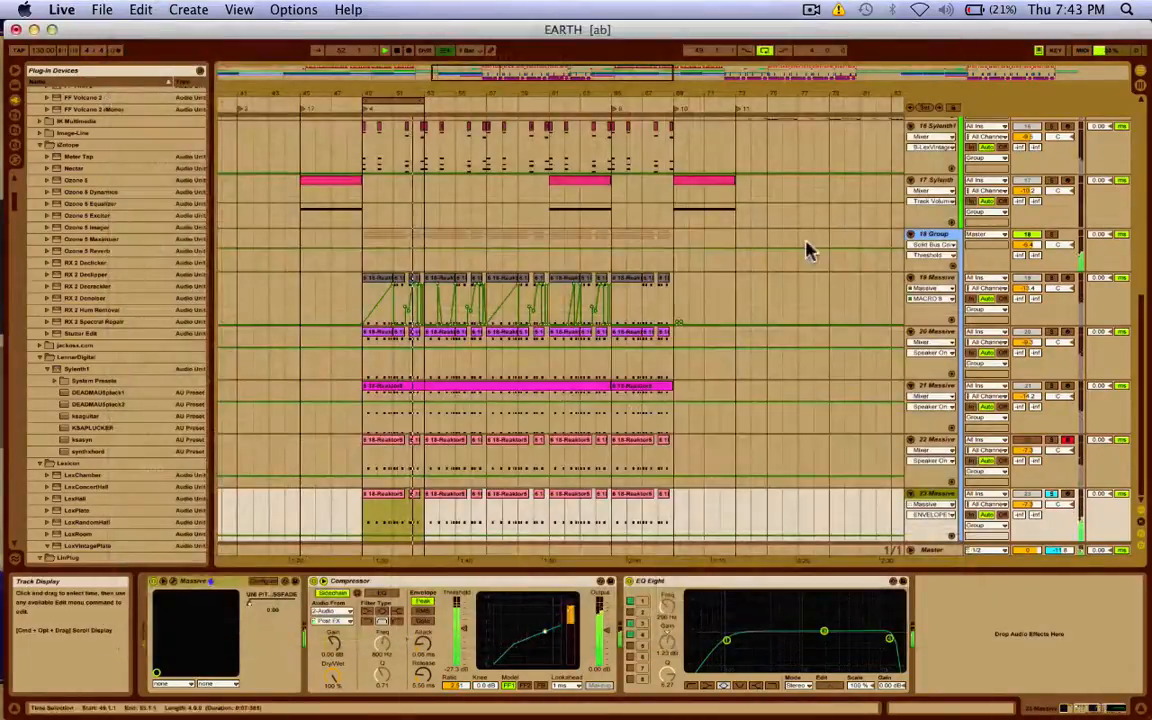
{"action": "left_click", "coordinate": [1051, 238]}
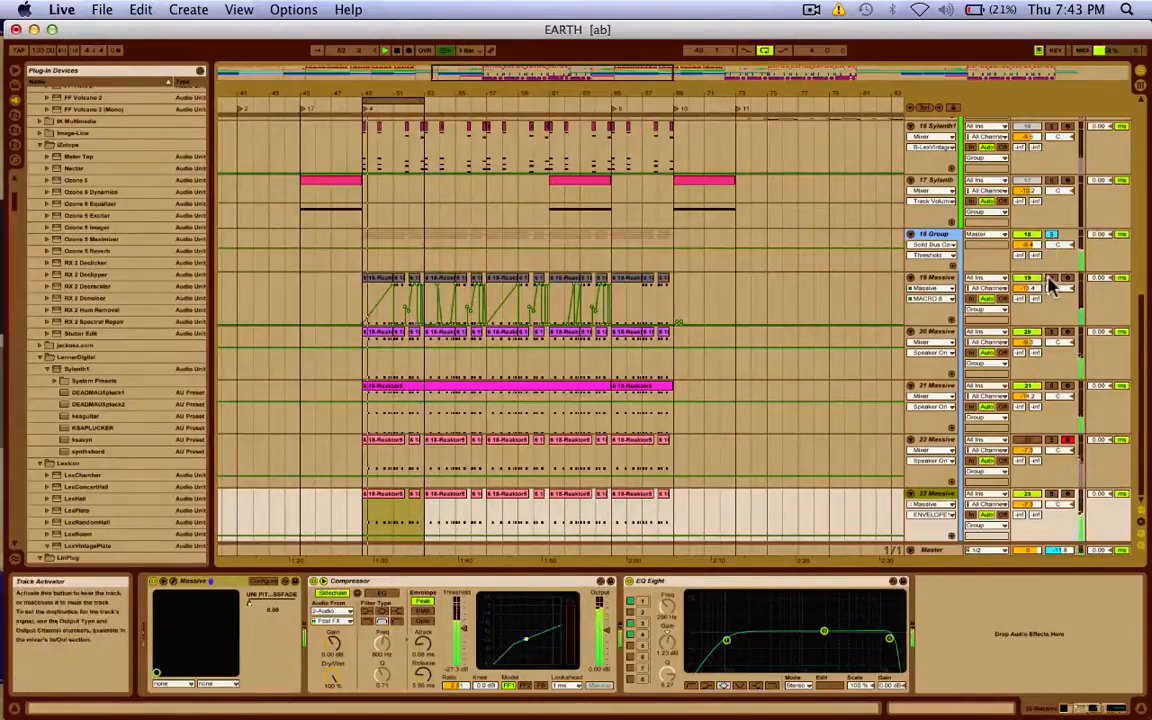
{"action": "left_click", "coordinate": [1027, 331]}
{"action": "left_click", "coordinate": [1026, 385]}
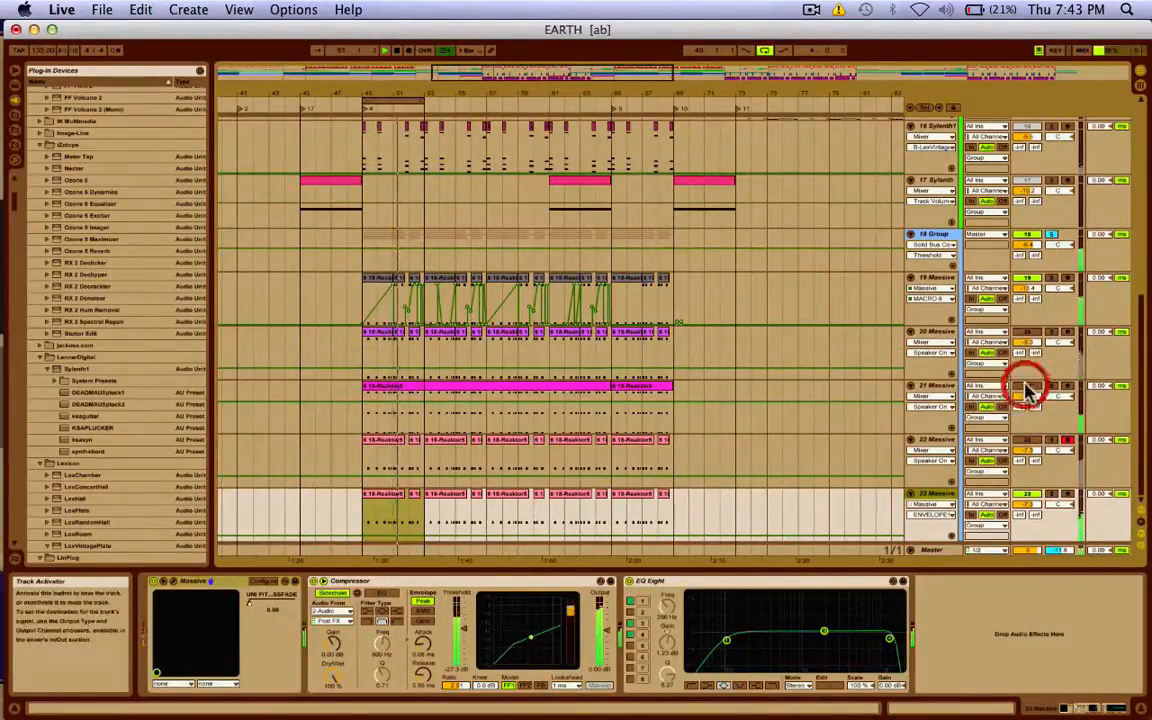
{"action": "left_click", "coordinate": [1024, 278]}
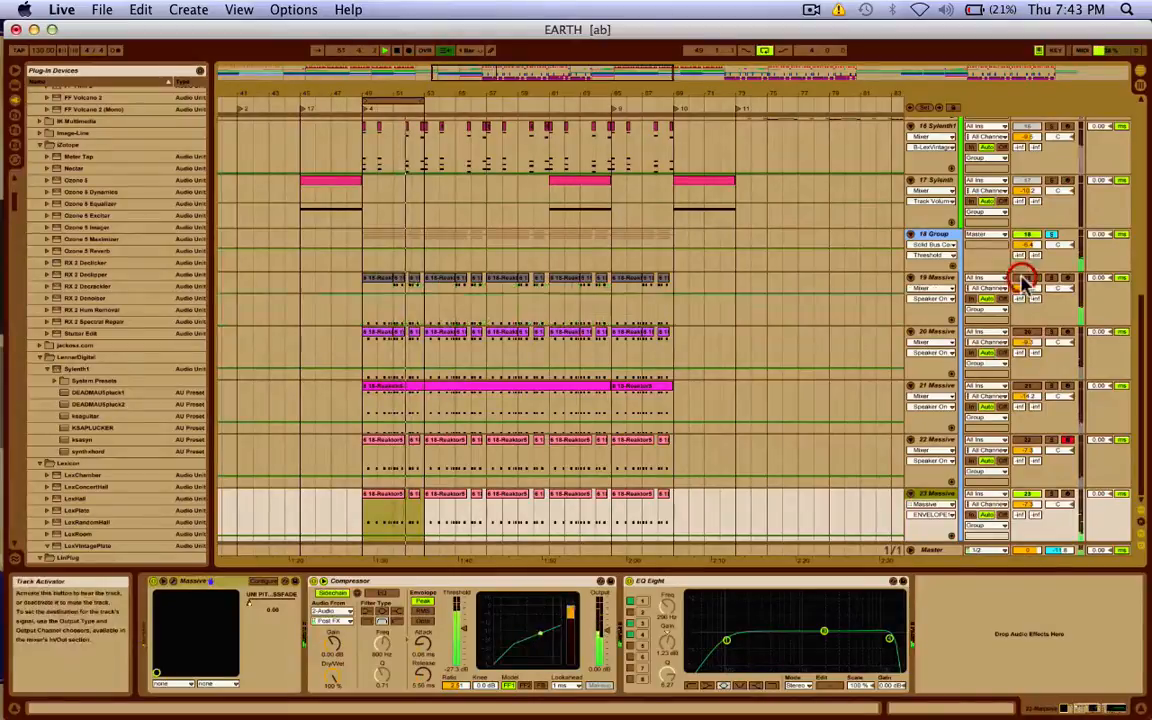
{"action": "left_click", "coordinate": [1052, 236]}
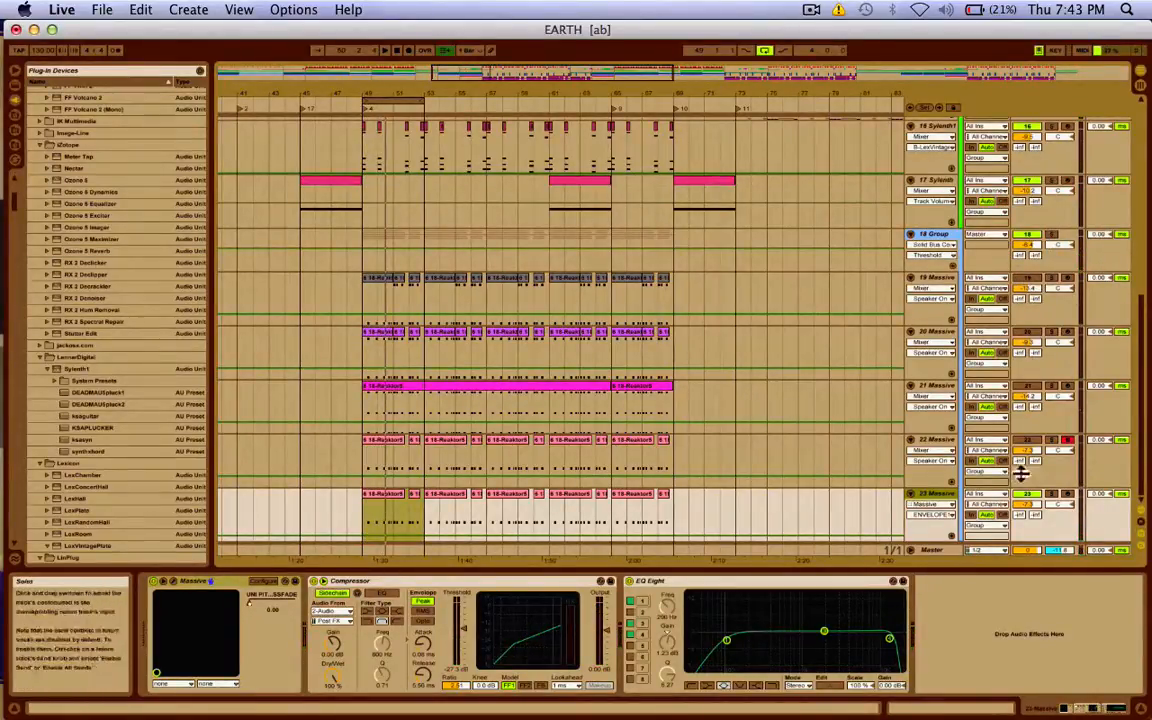
Solo tracks 21, 23 and 20 in turn, finishing with track 19 soloed.
{"action": "left_click", "coordinate": [943, 497]}
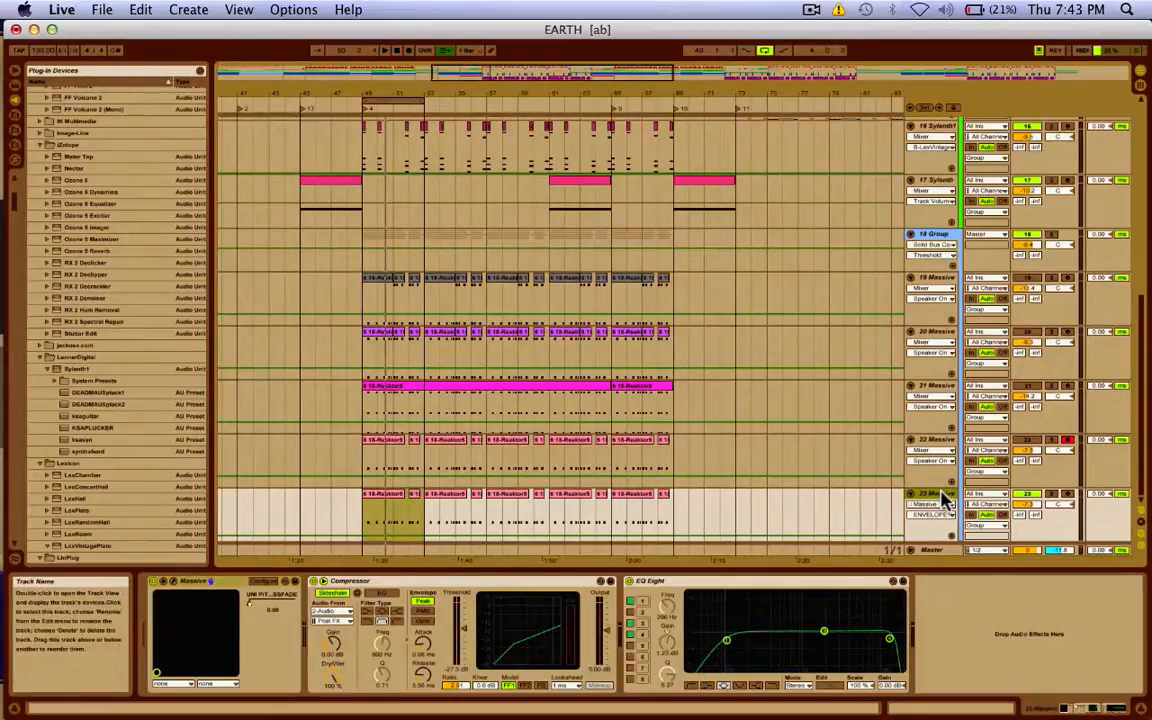
{"action": "left_click", "coordinate": [1030, 390]}
{"action": "left_click", "coordinate": [1050, 390]}
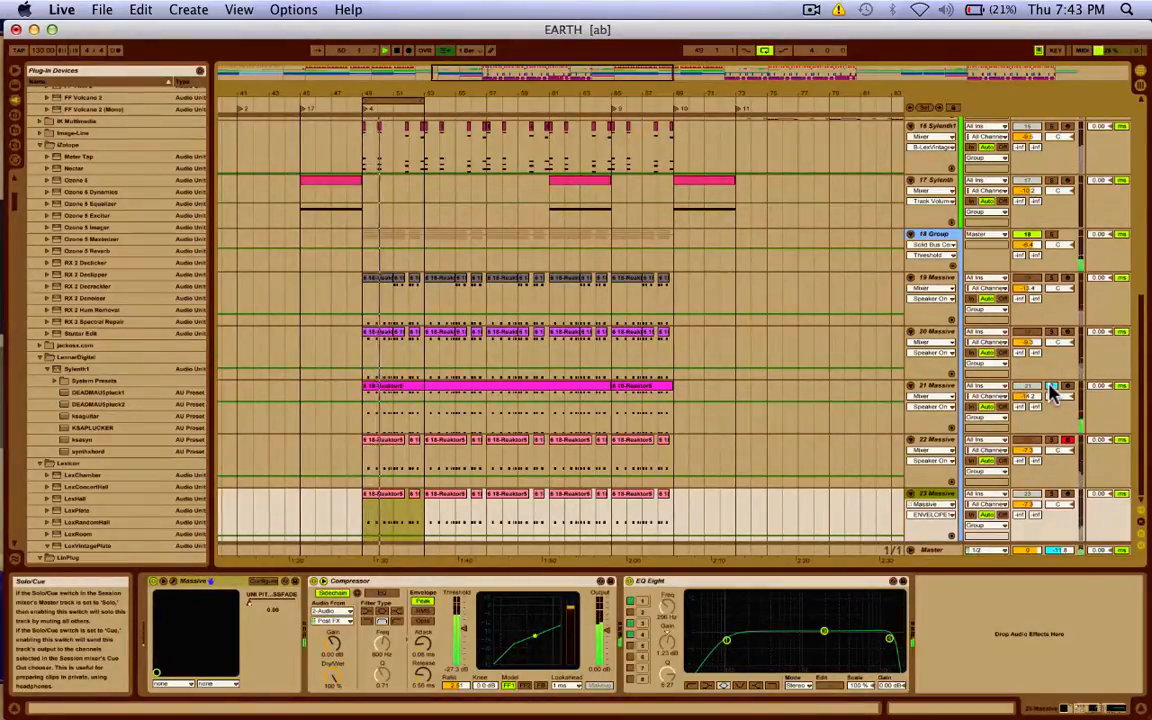
{"action": "left_click", "coordinate": [1050, 494]}
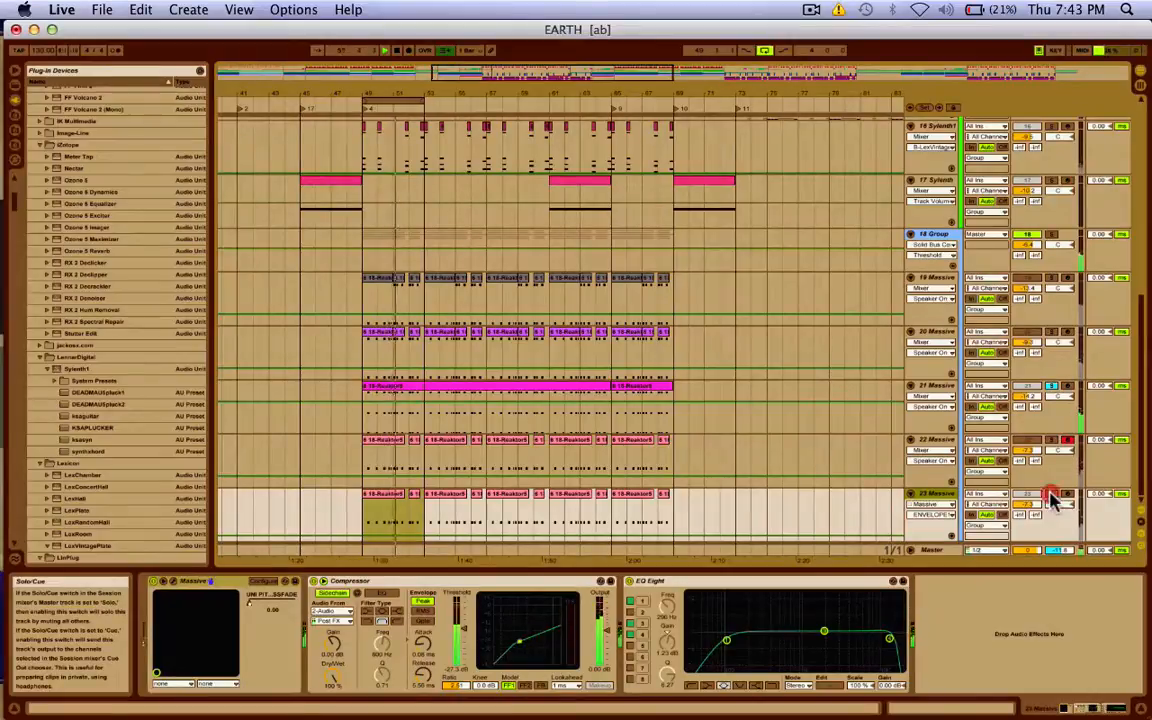
{"action": "left_click", "coordinate": [1050, 332]}
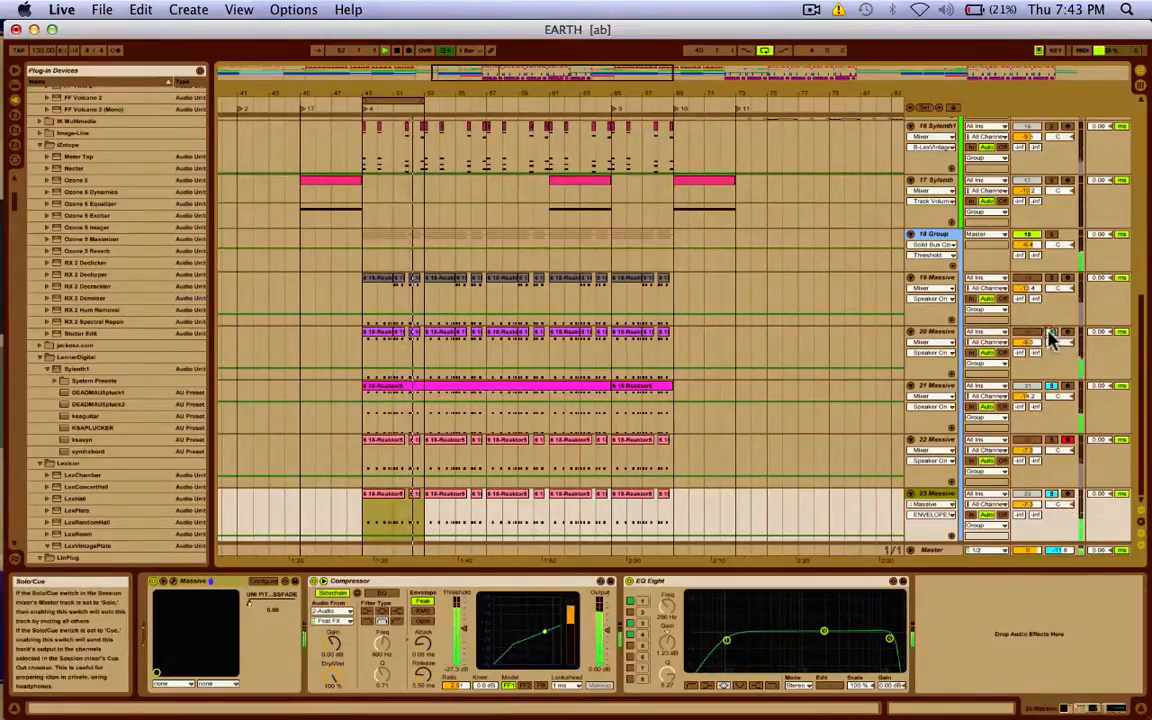
{"action": "left_click", "coordinate": [1050, 332]}
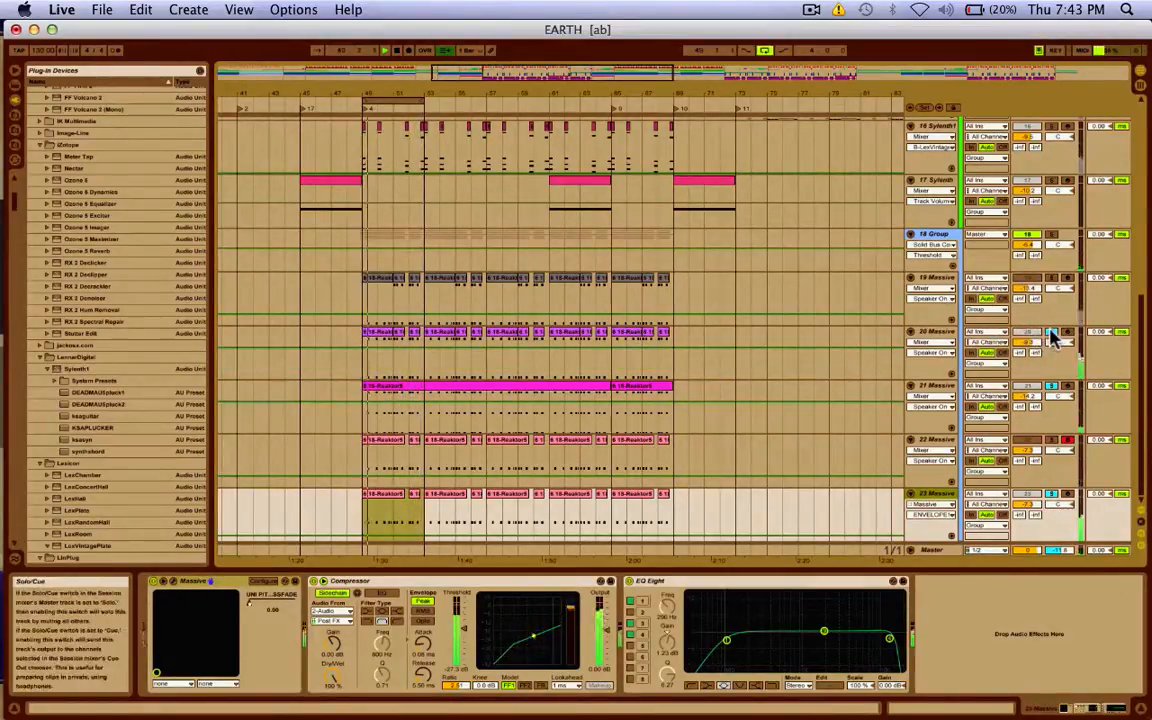
{"action": "left_click", "coordinate": [1050, 332]}
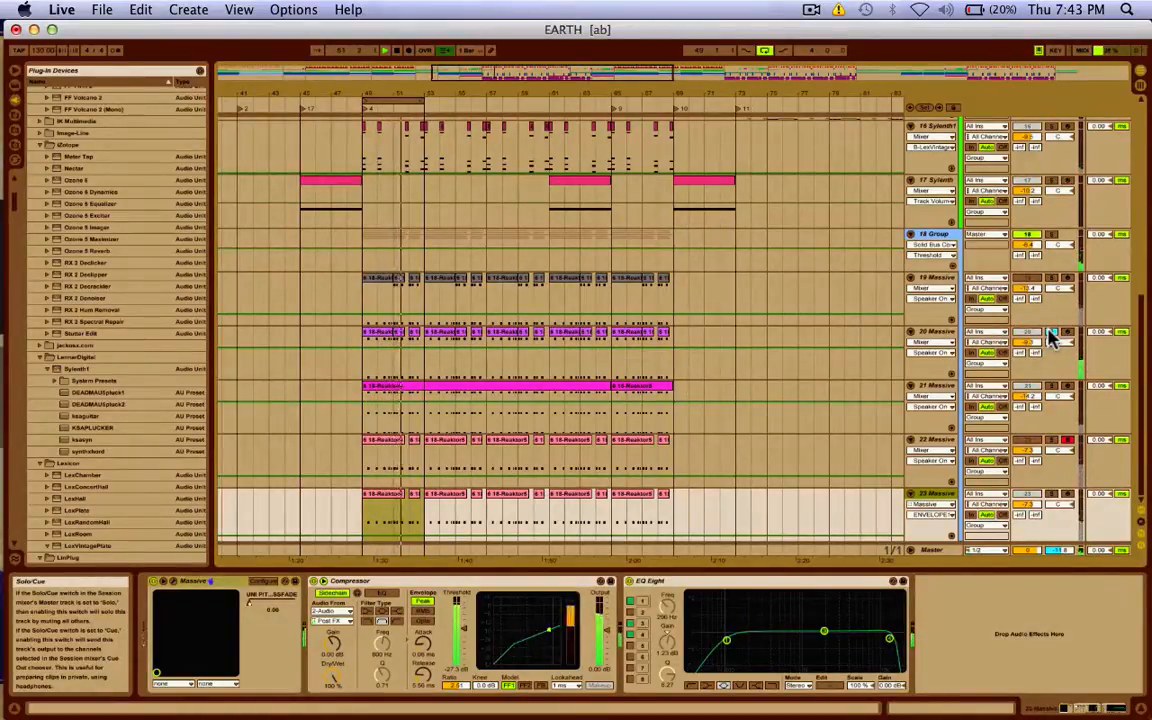
{"action": "left_click", "coordinate": [1052, 279]}
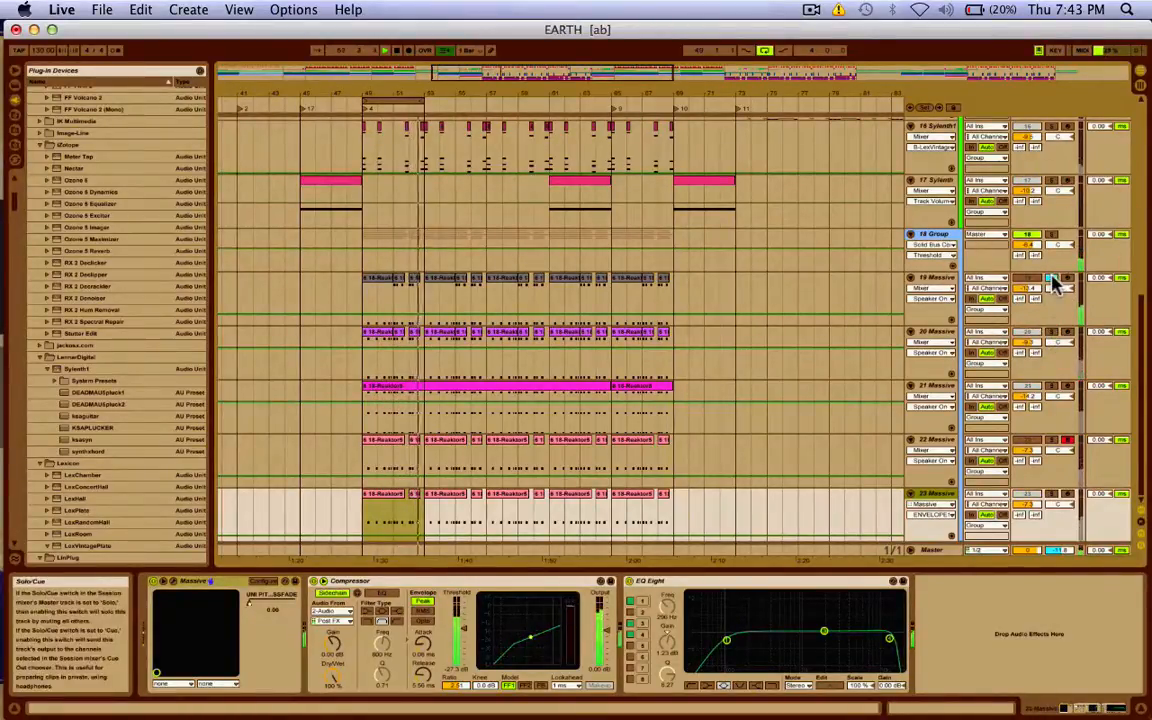
Show Massive MACRO 8 automation in track 19's lane, with the 18 Group soloed.
{"action": "left_click", "coordinate": [931, 288]}
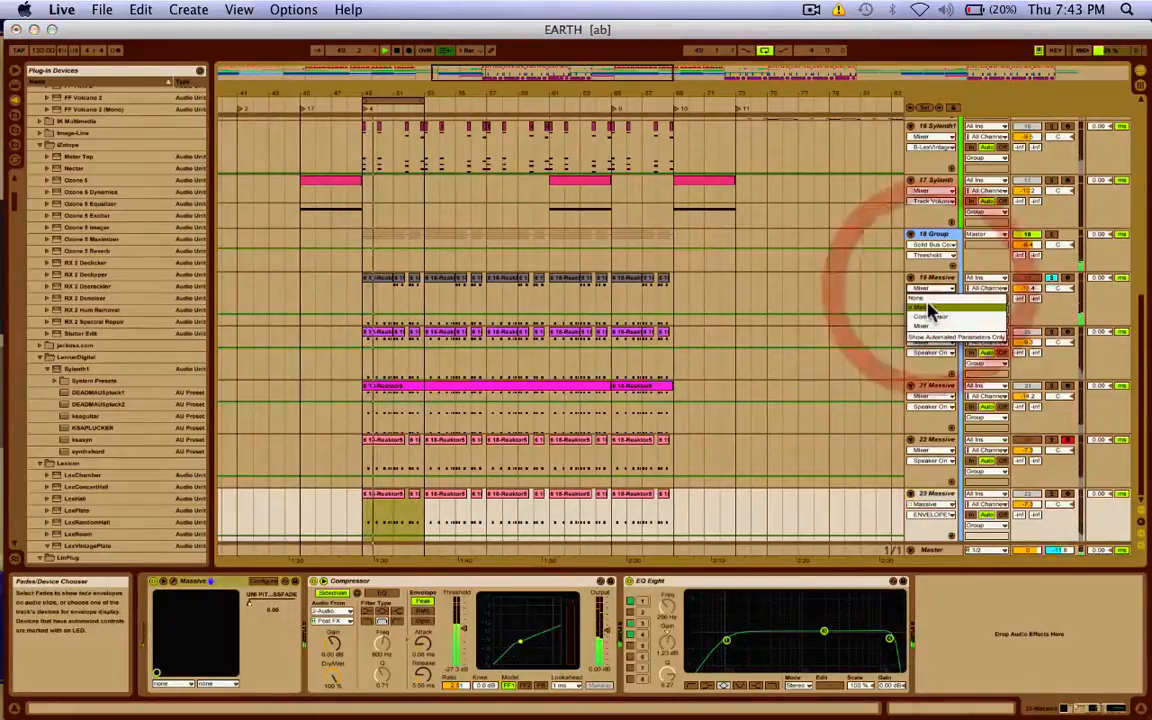
{"action": "left_click", "coordinate": [929, 309]}
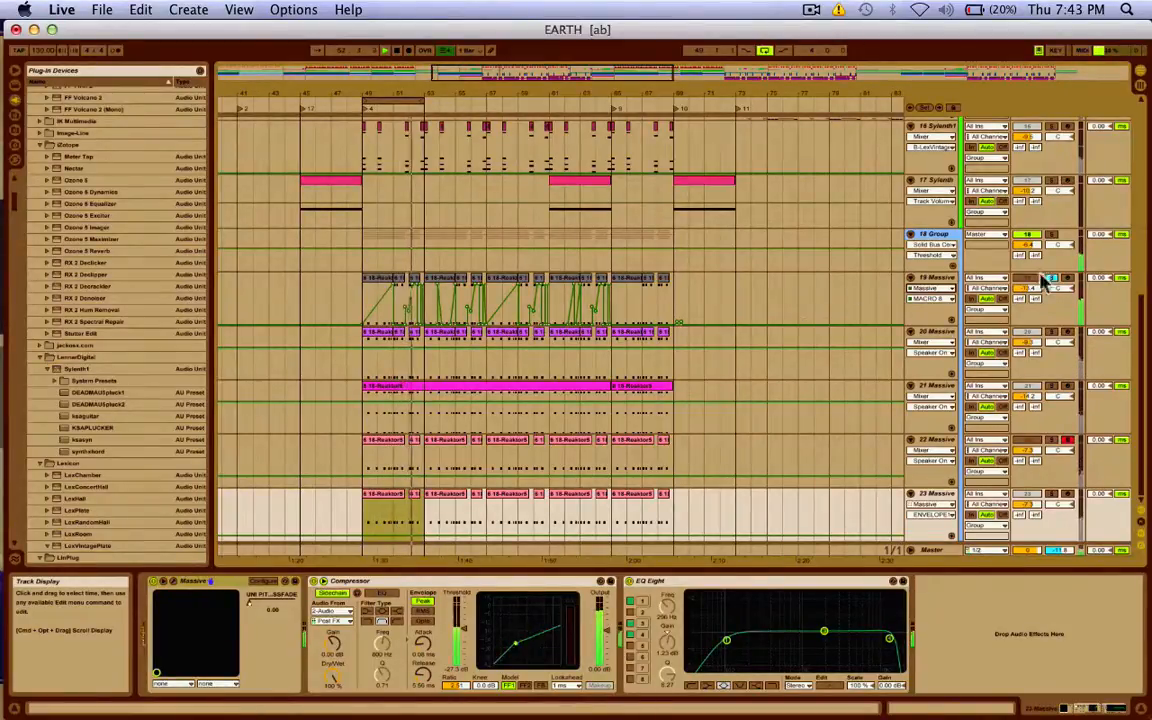
{"action": "left_click", "coordinate": [1052, 240]}
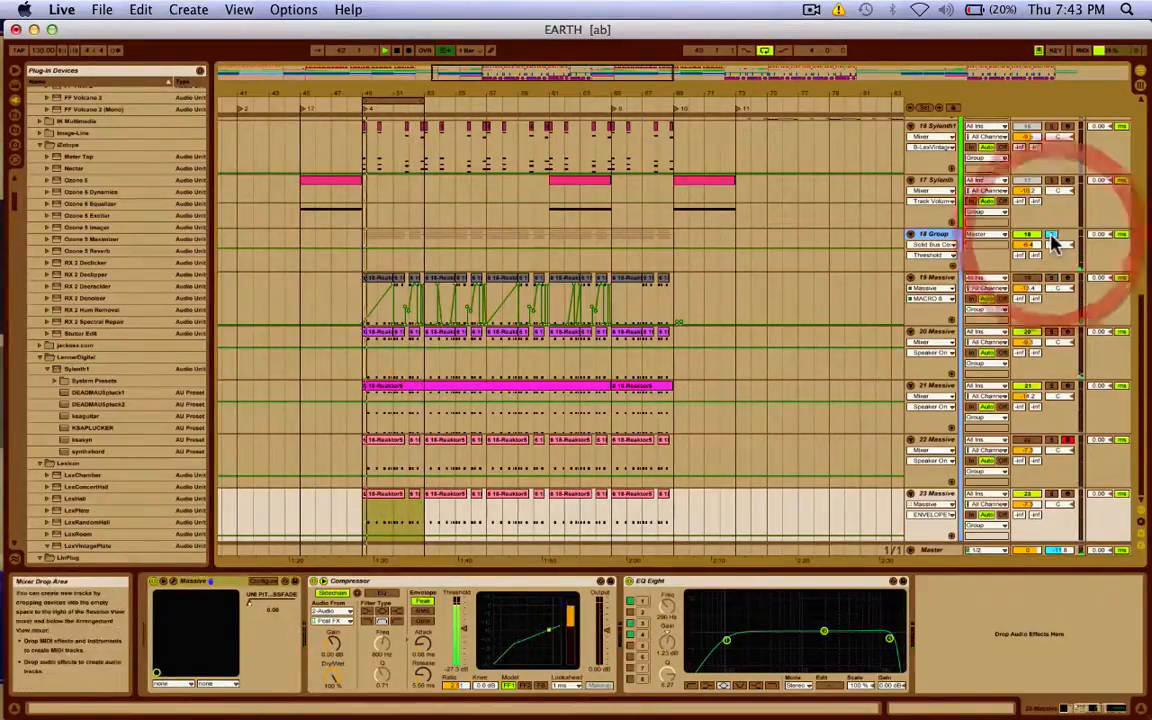
{"action": "left_click", "coordinate": [1029, 277]}
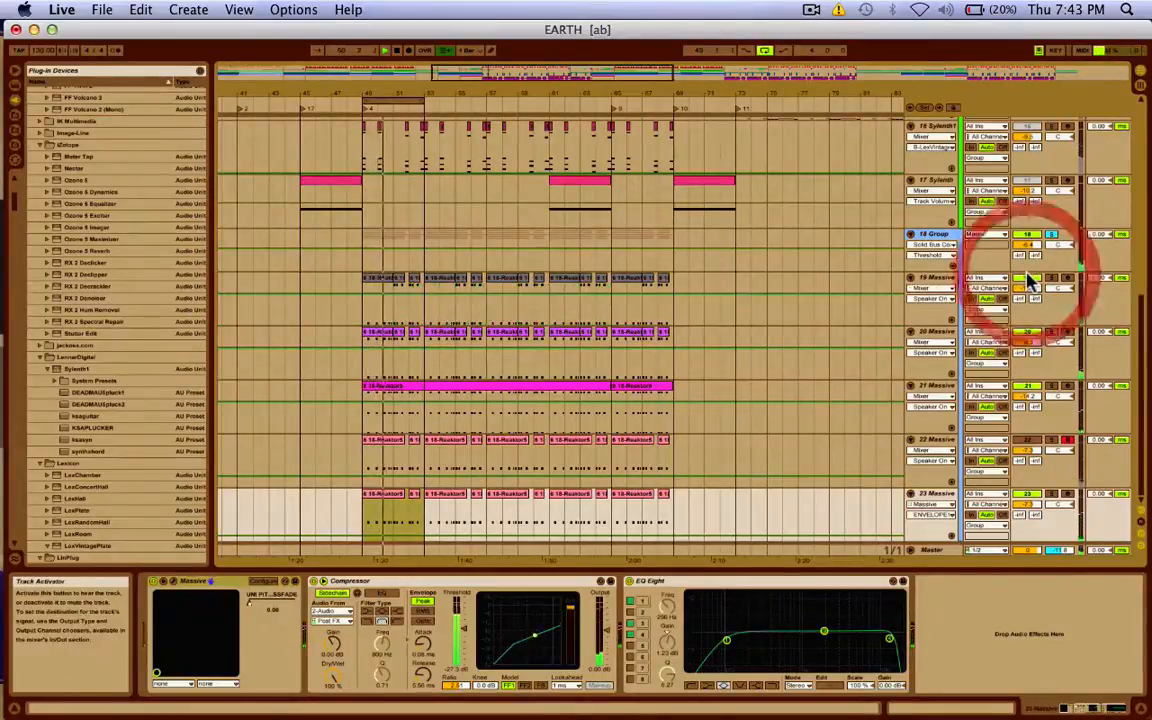
{"action": "left_click", "coordinate": [931, 290]}
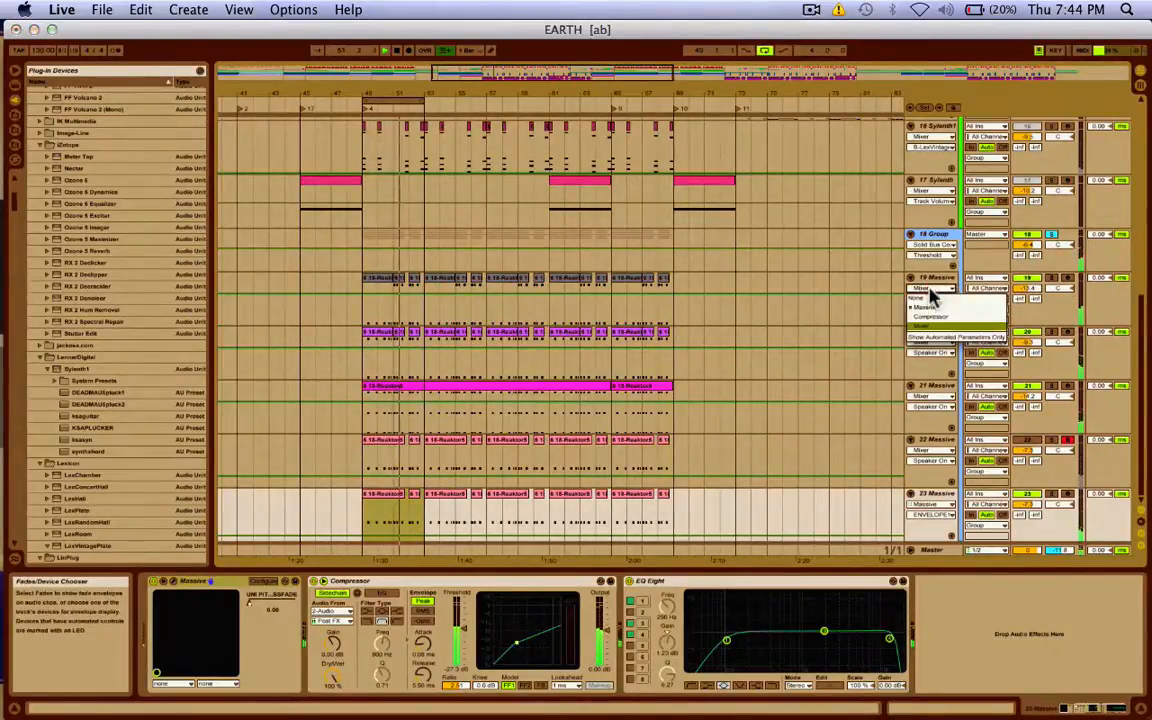
{"action": "left_click", "coordinate": [925, 312]}
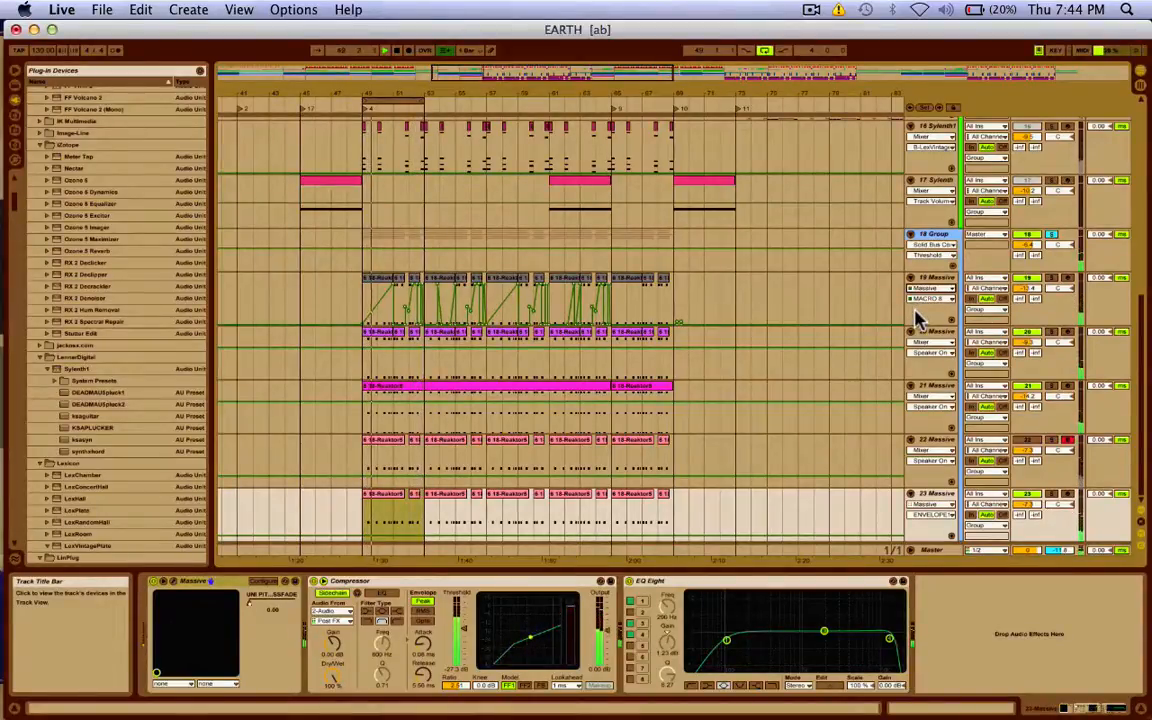
Solo and unsolo track 19, then track 23, to compare against the full mix.
{"action": "left_click", "coordinate": [1051, 279]}
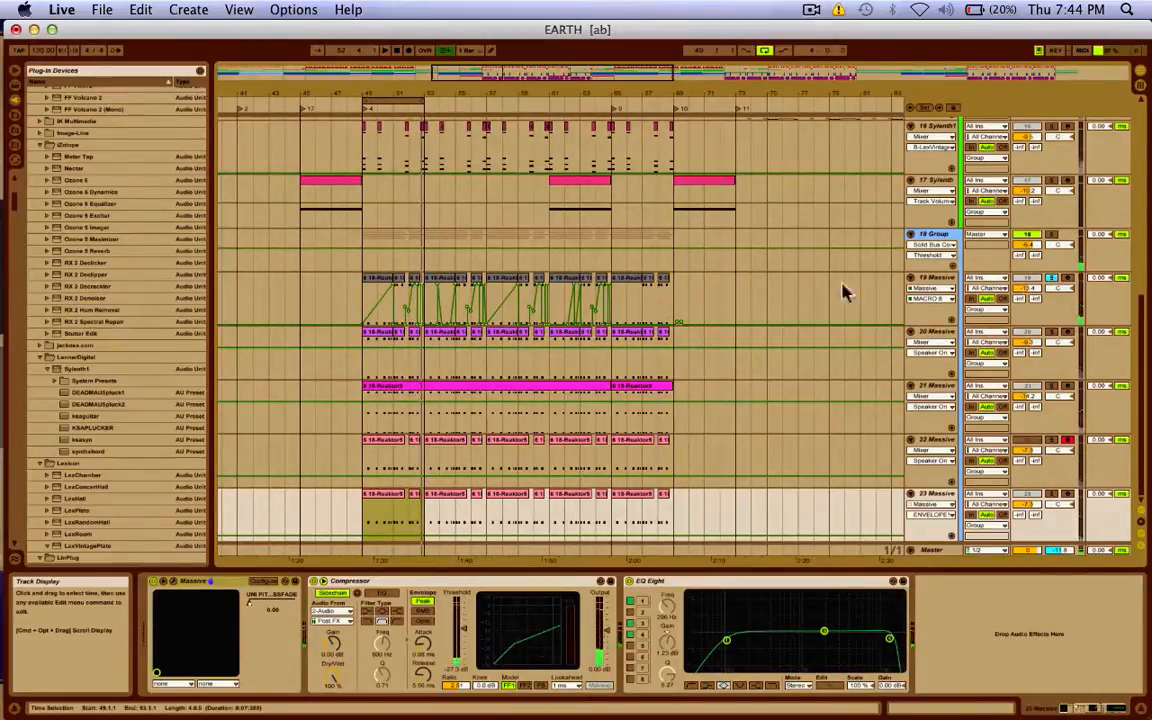
{"action": "left_click", "coordinate": [1053, 278]}
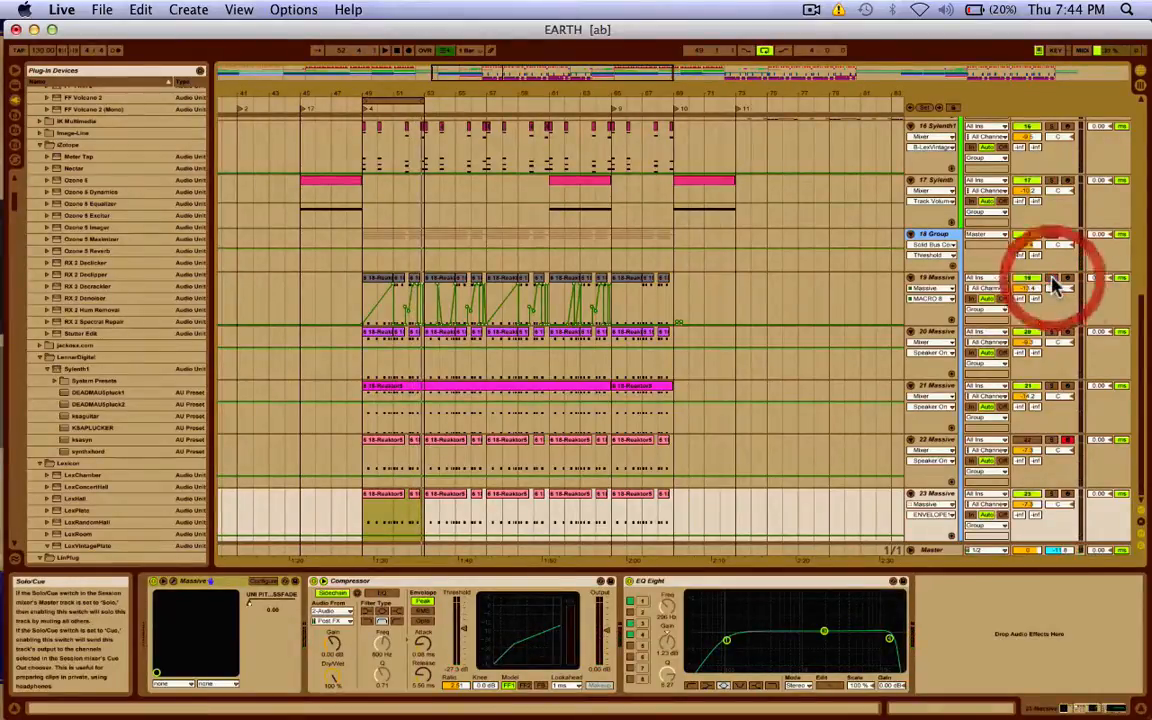
{"action": "left_click", "coordinate": [1052, 494]}
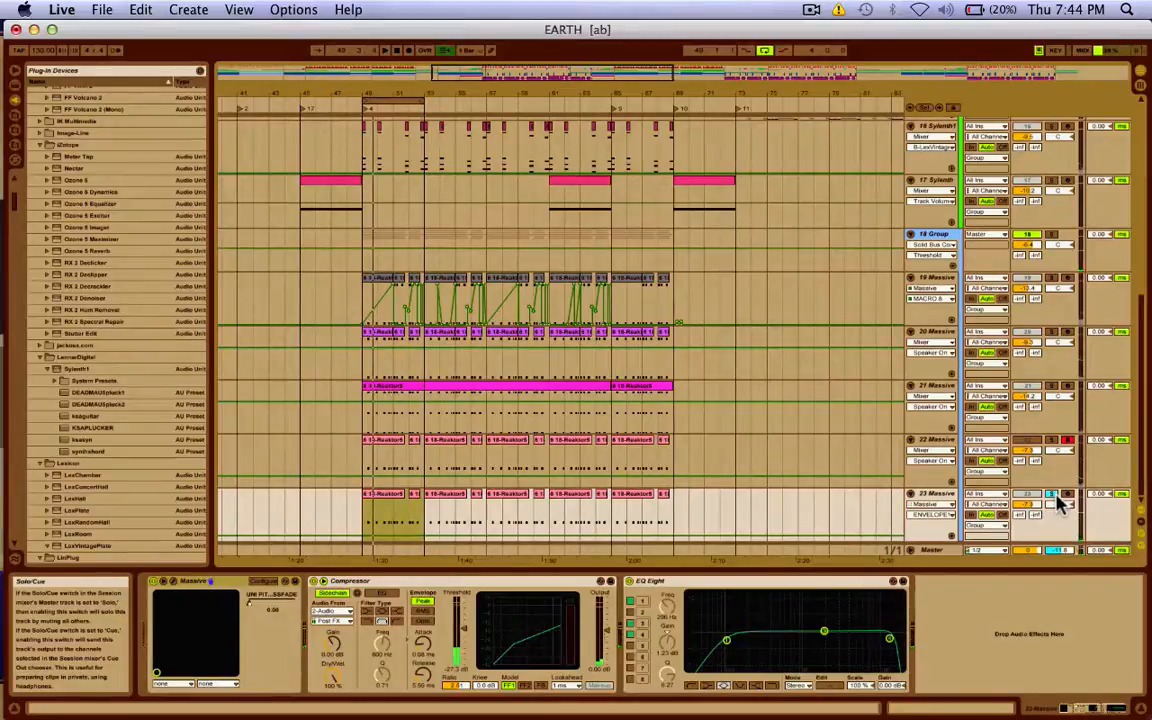
{"action": "left_click", "coordinate": [1054, 495]}
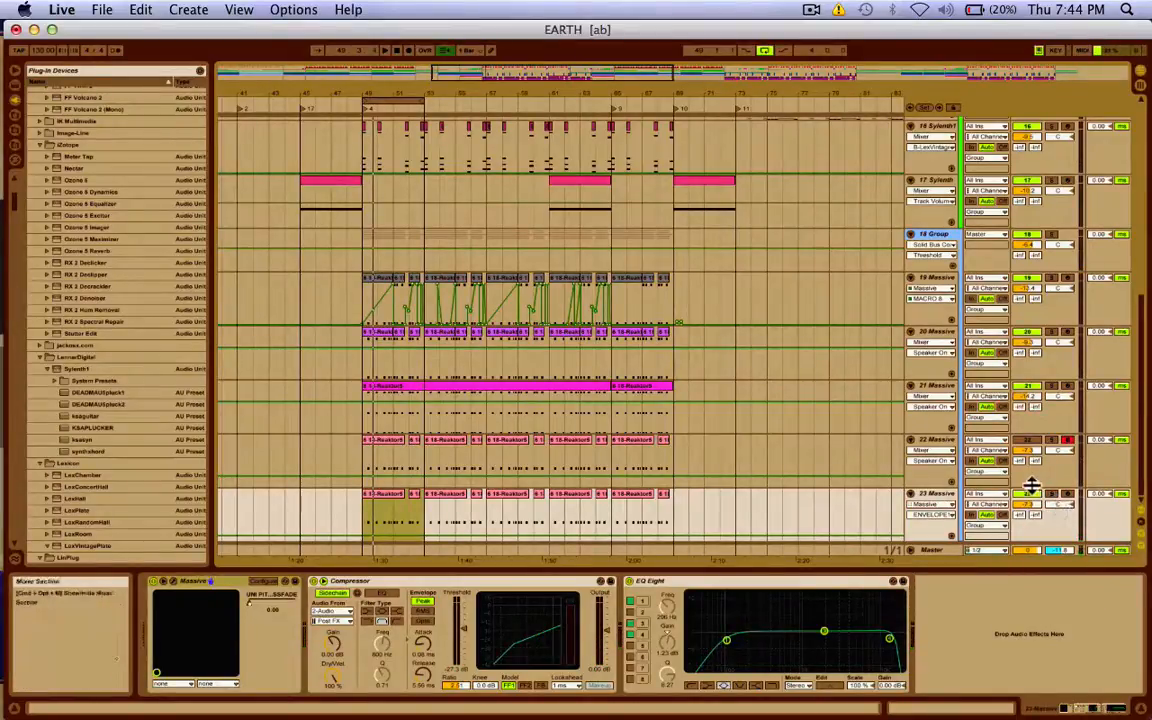